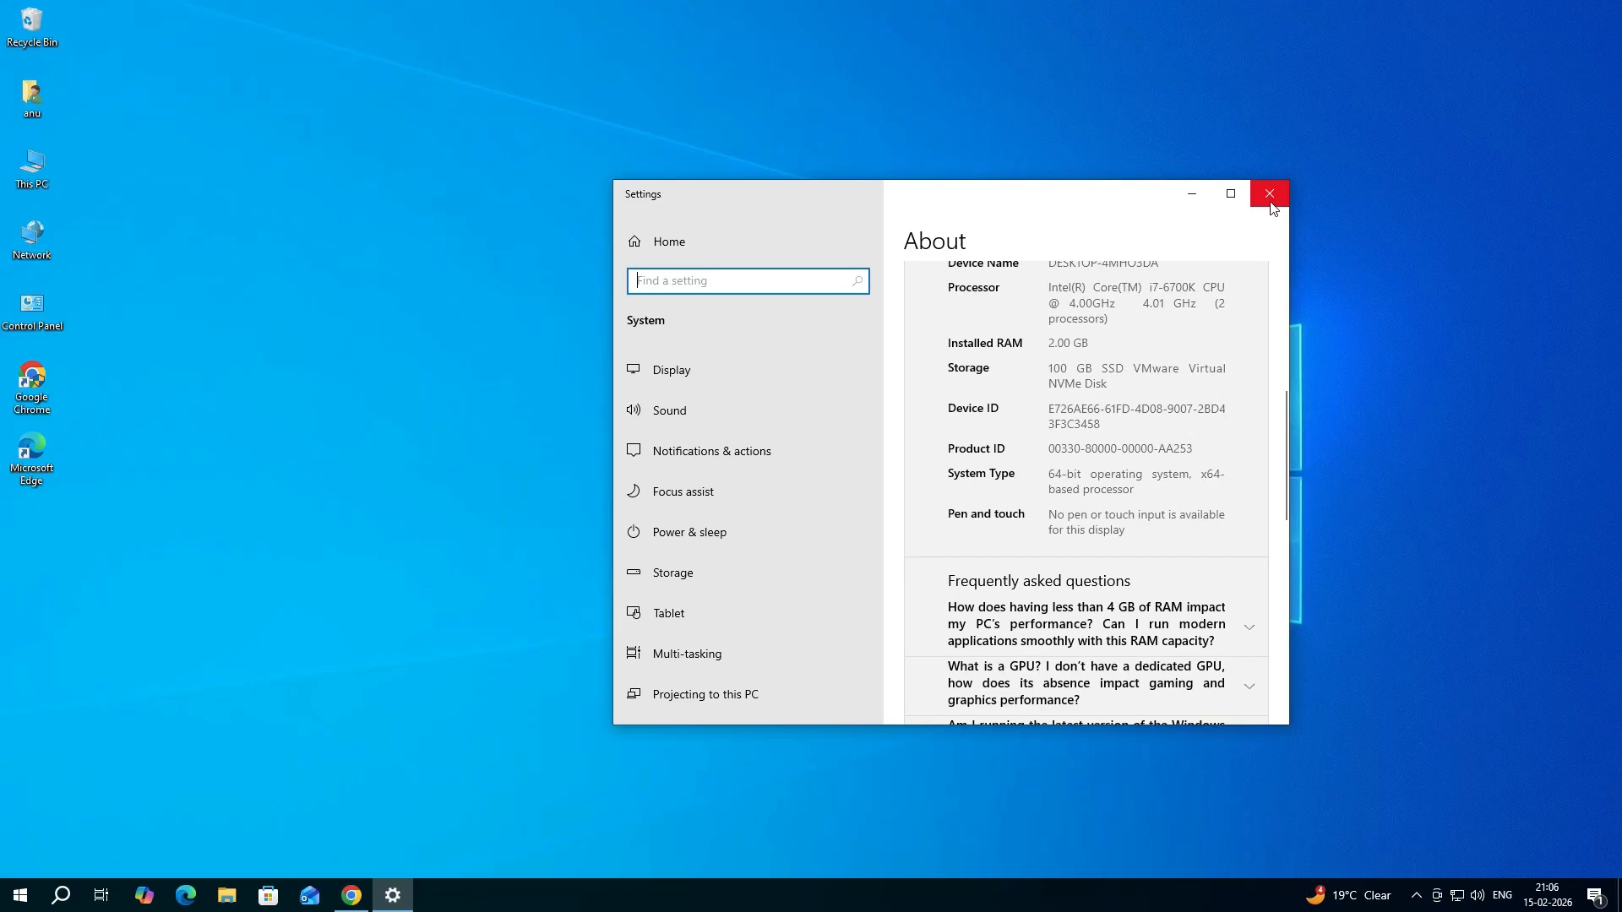
Close the system information window and search Google in Chrome for "canon imageclass lbp122dw printer driver"
{"action": "left_click", "coordinate": [1270, 202]}
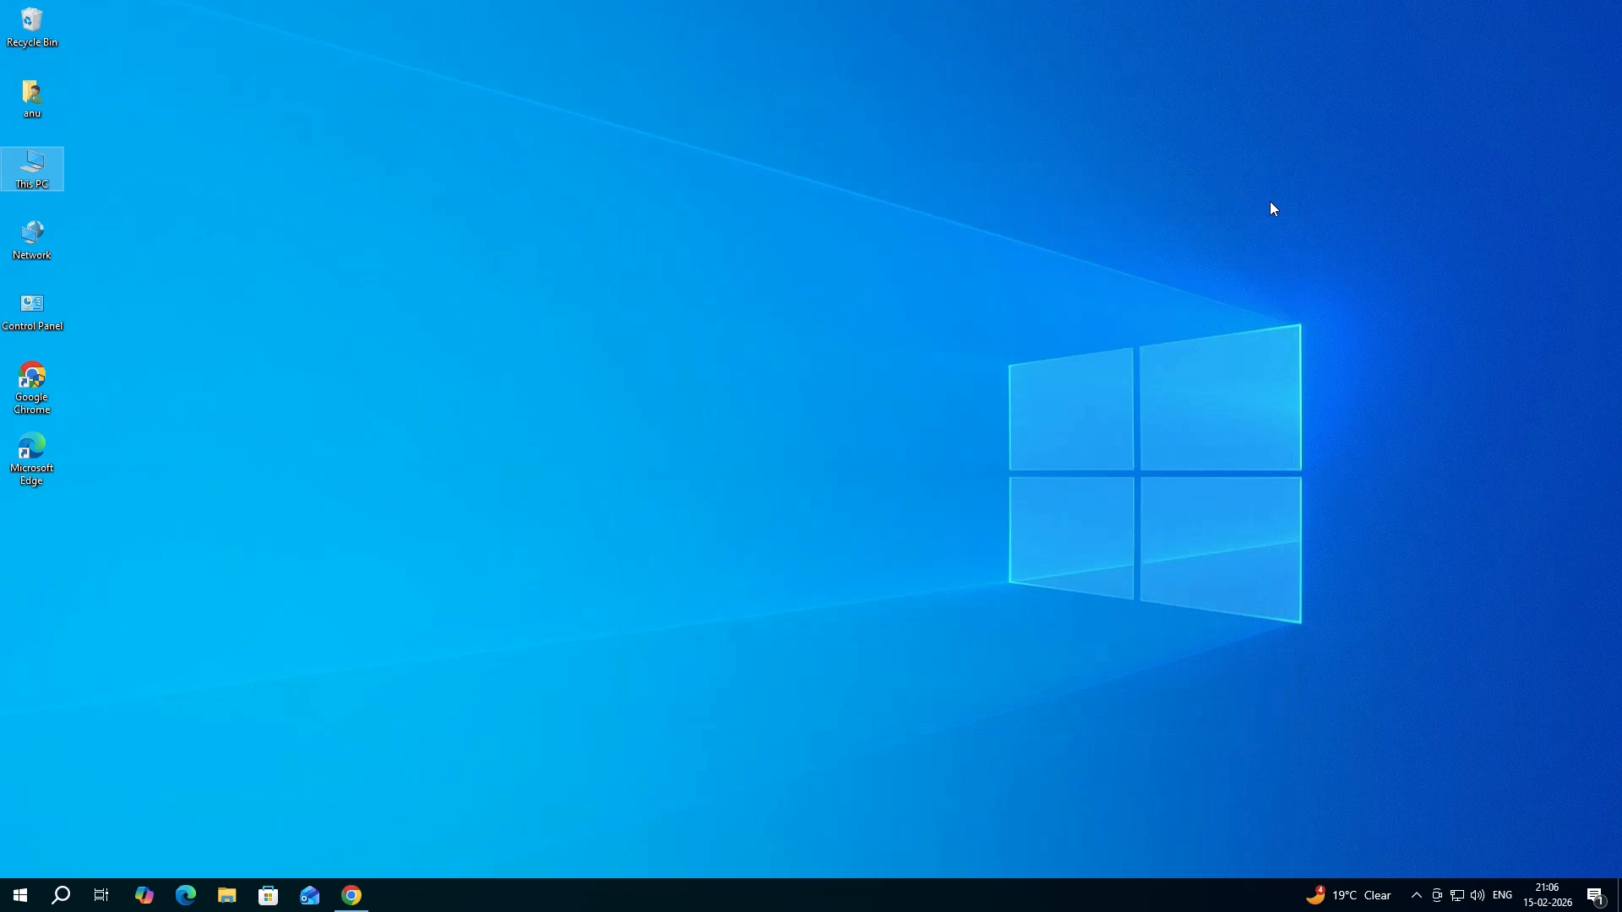
{"action": "mouse_move", "coordinate": [352, 896]}
{"action": "left_click", "coordinate": [369, 832]}
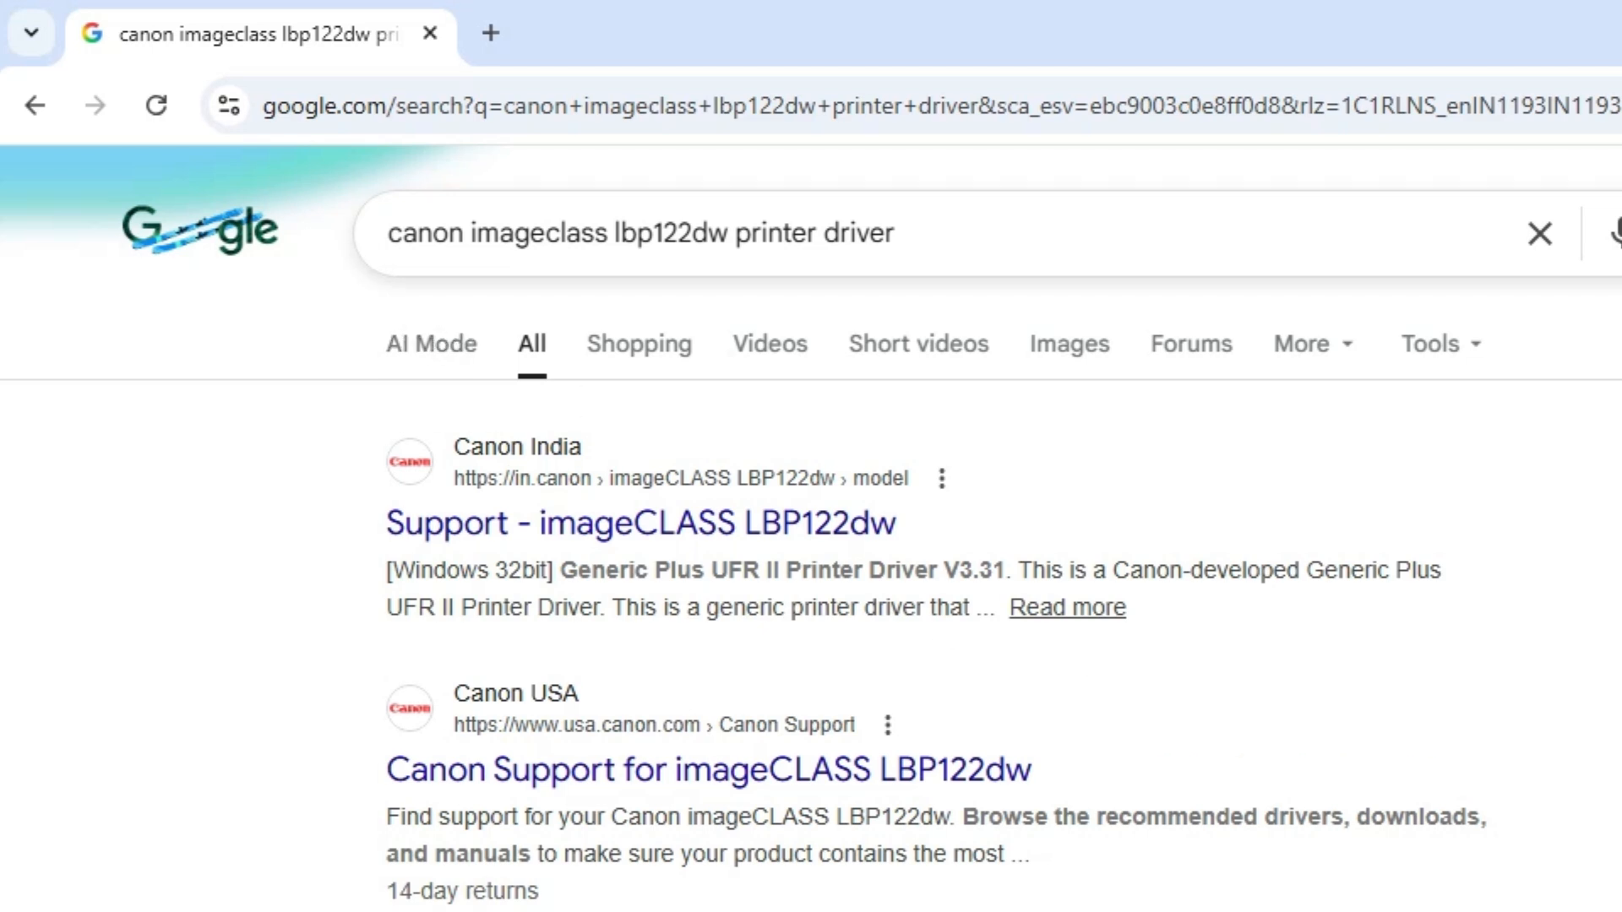
{"action": "left_click", "coordinate": [897, 233]}
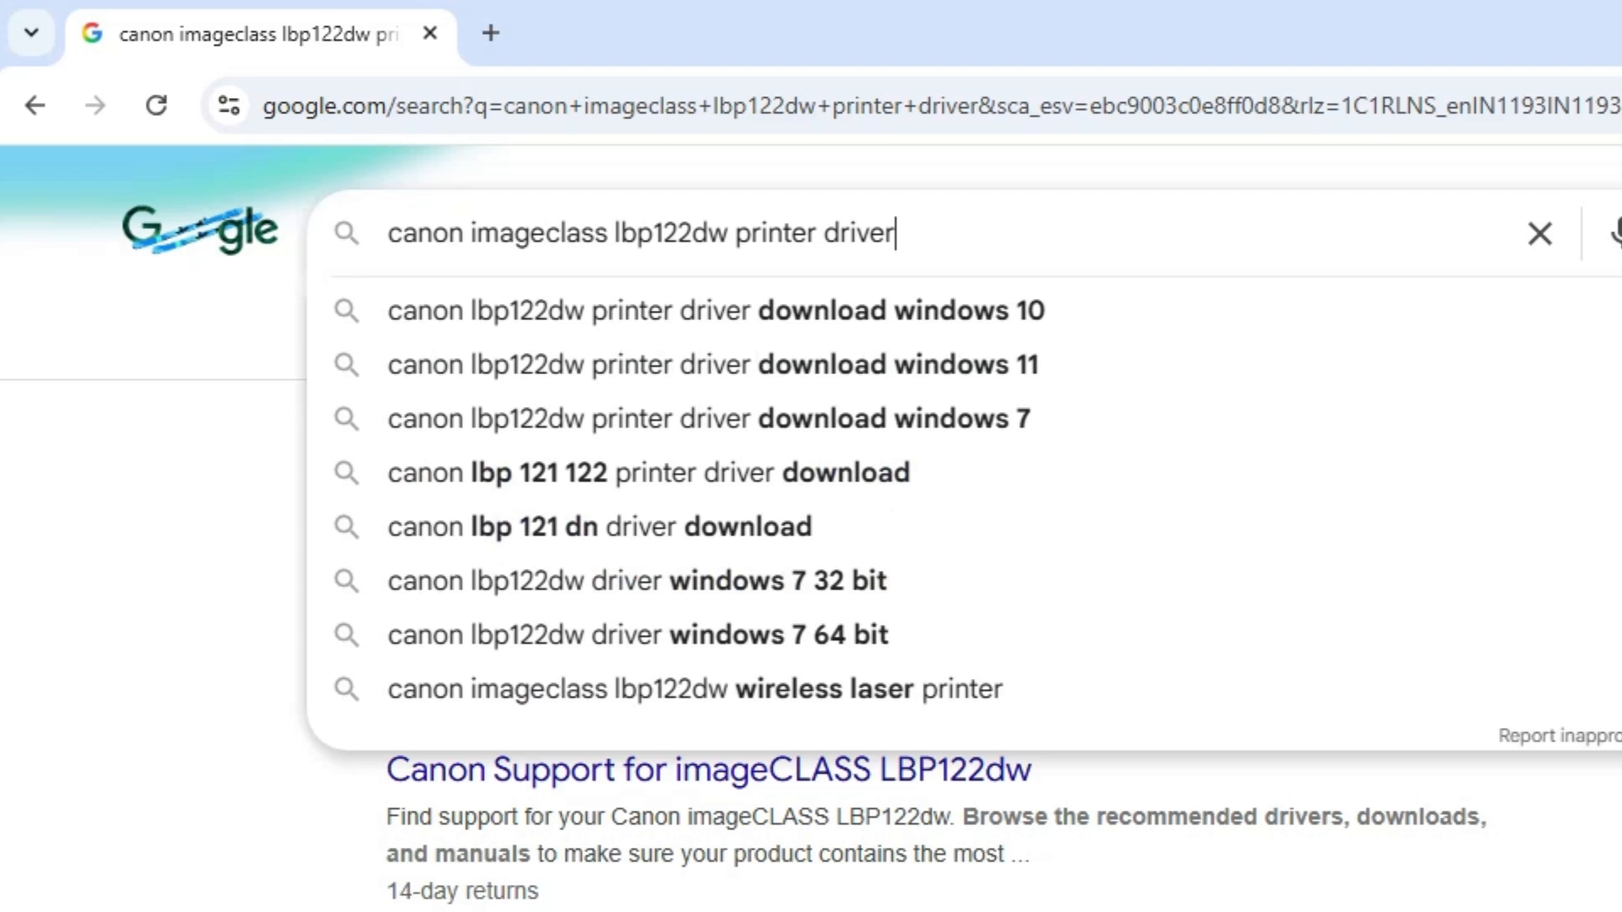
{"action": "key", "text": "Return"}
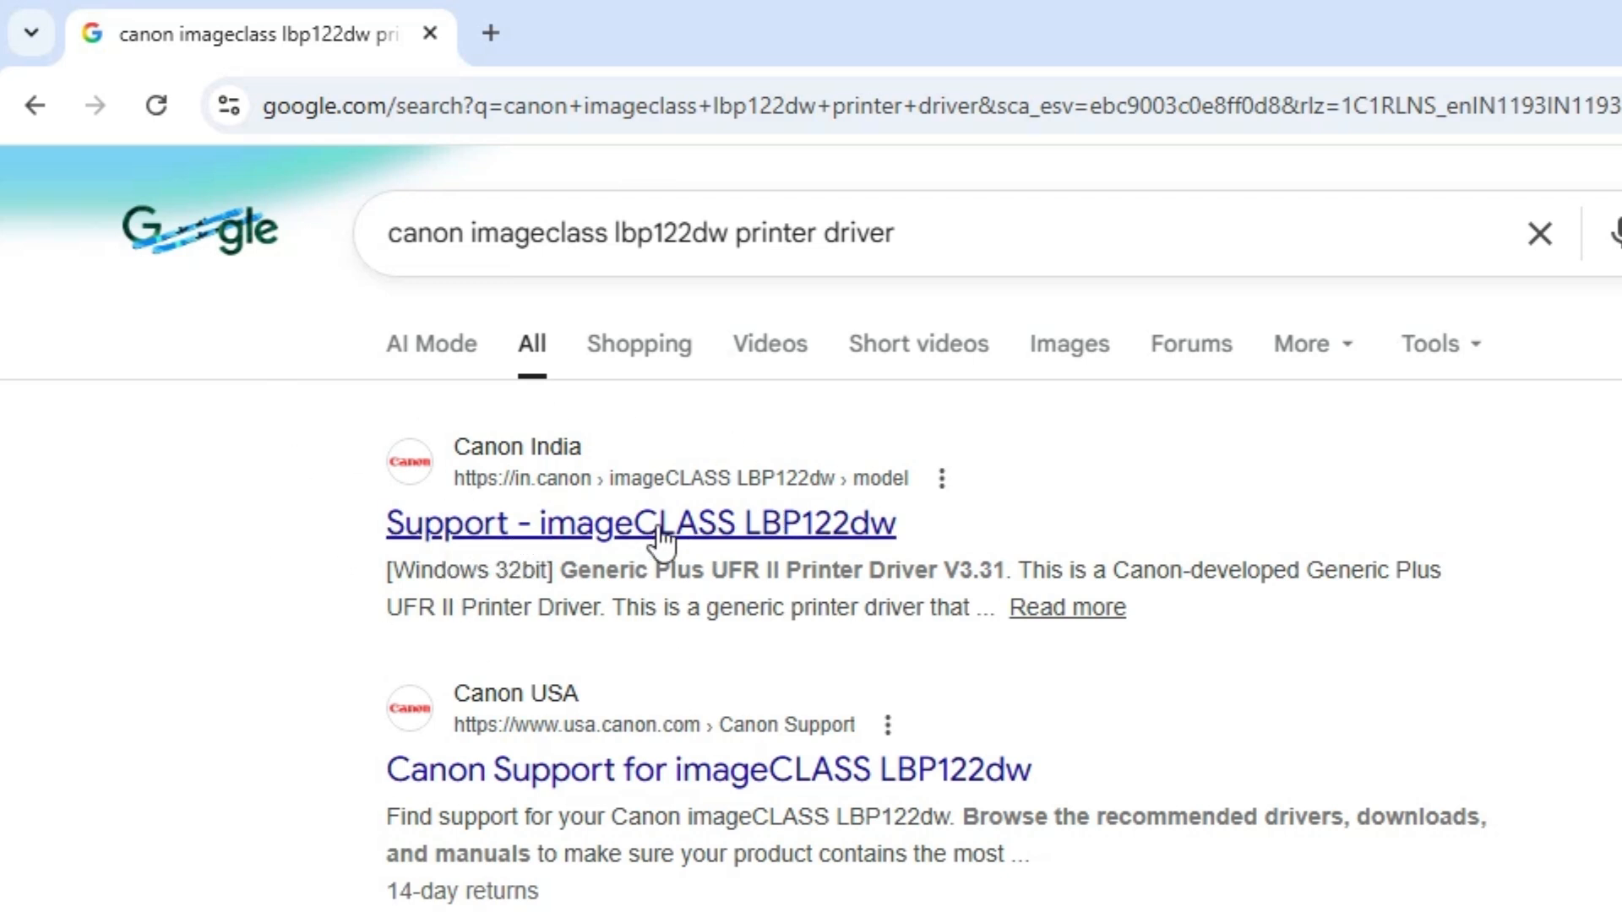
Open the Canon India support result for the imageCLASS LBP122dw in a new tab and highlight the model name
{"action": "right_click", "coordinate": [769, 523]}
{"action": "left_click", "coordinate": [909, 565]}
{"action": "left_click", "coordinate": [659, 12]}
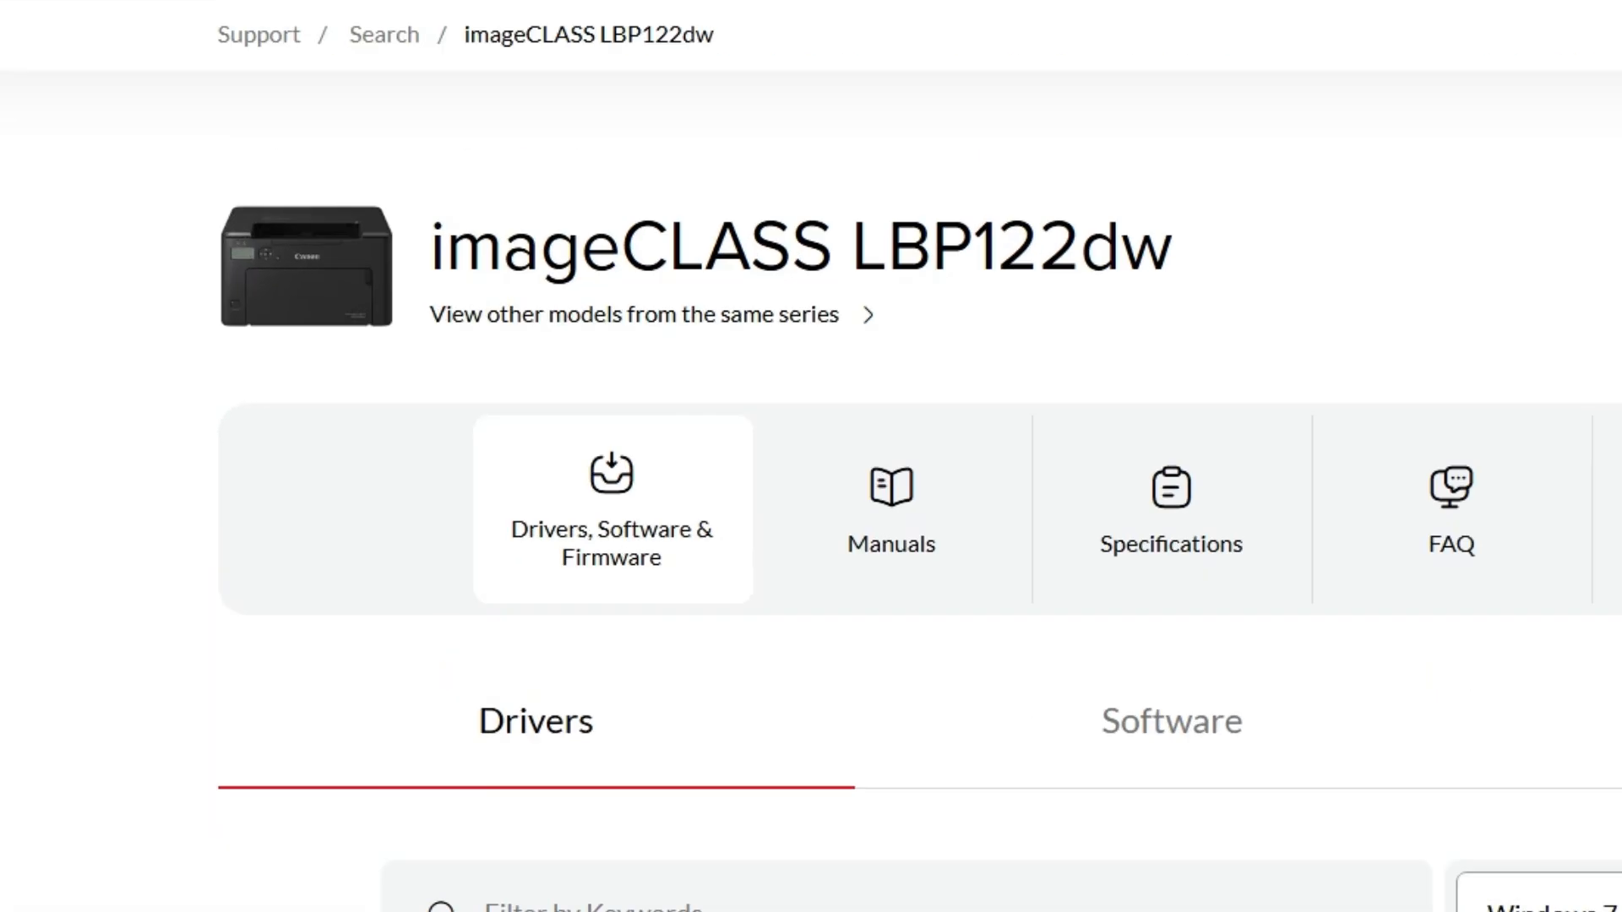
{"action": "left_click_drag", "start_coordinate": [430, 230], "coordinate": [1270, 256]}
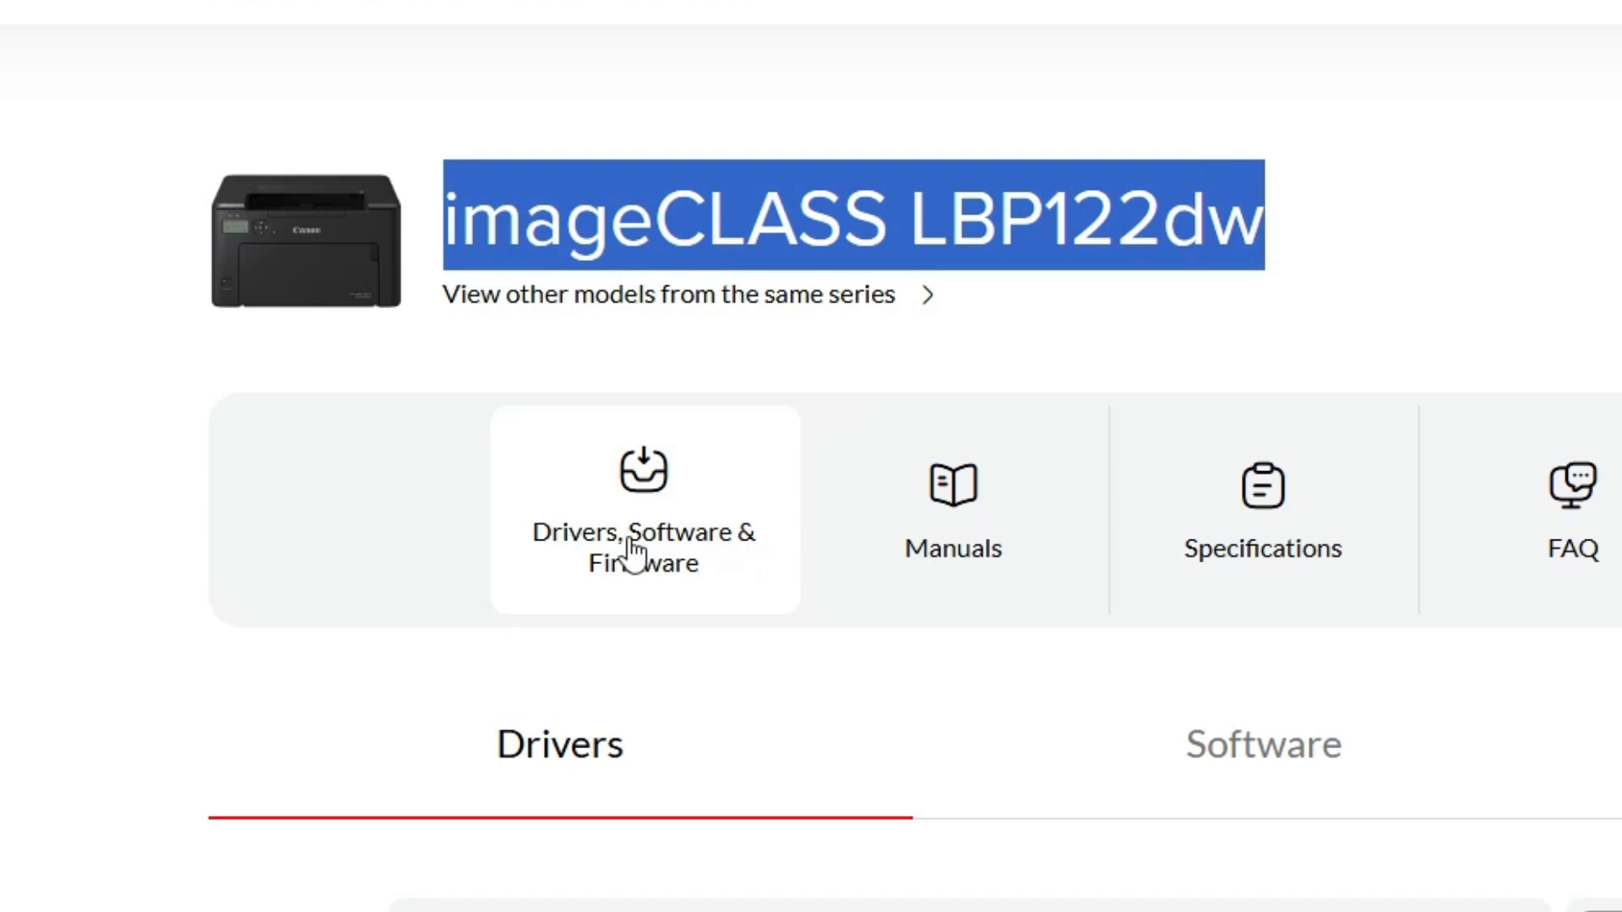
Filter the printer's driver list to the Windows 10 (x64) operating system
{"action": "scroll", "coordinate": [724, 543], "scroll_direction": "down", "scroll_amount": 5}
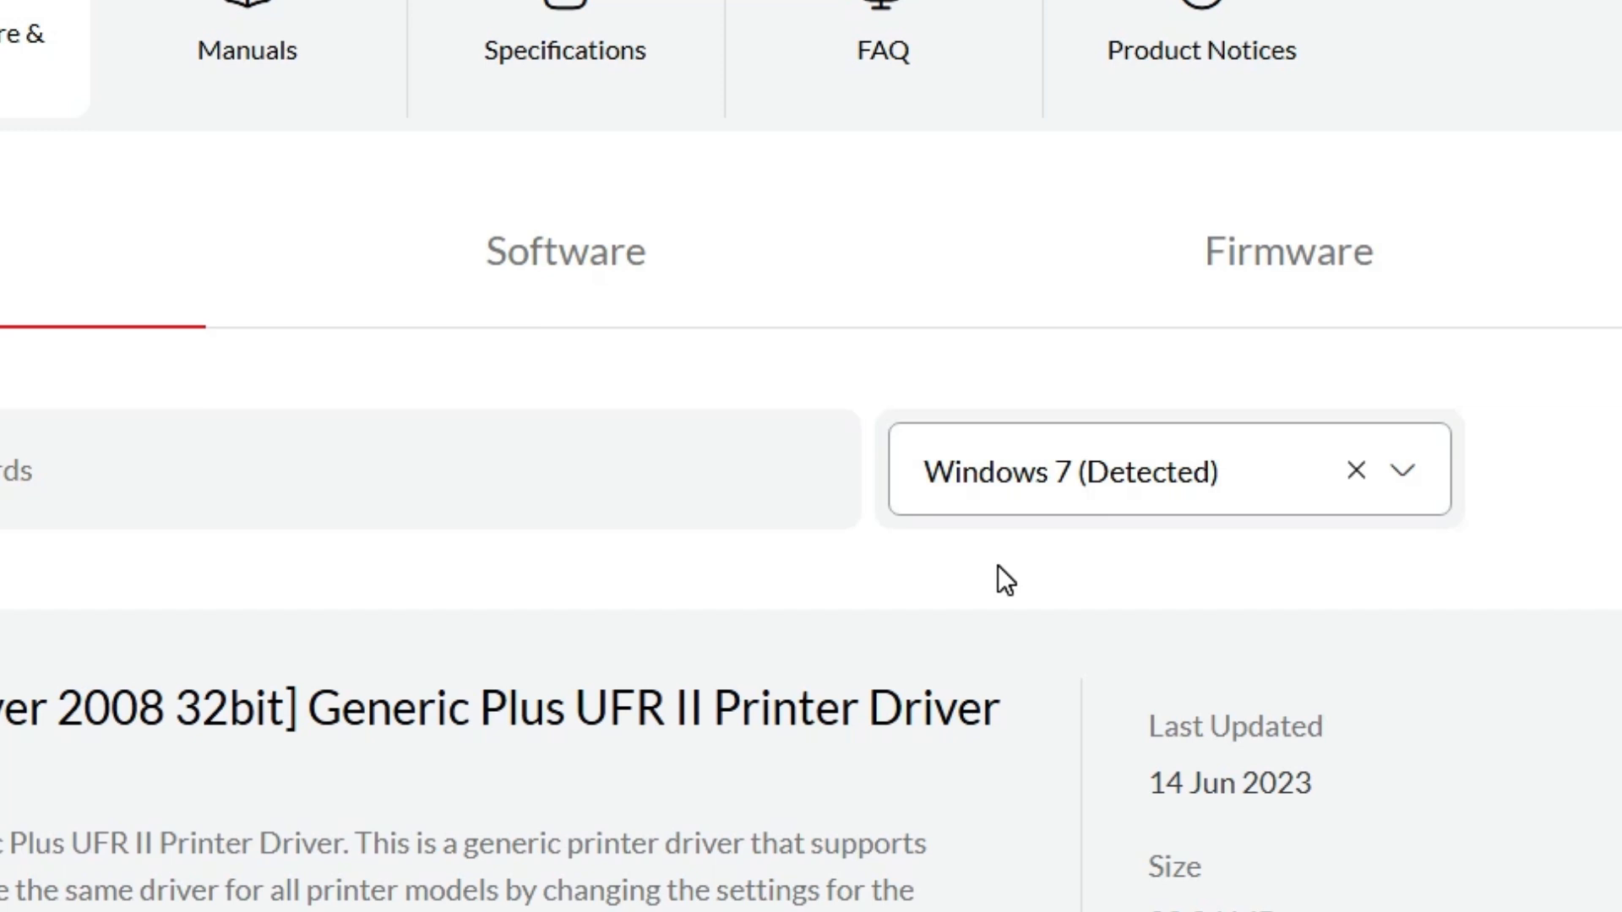
{"action": "left_click", "coordinate": [1066, 470]}
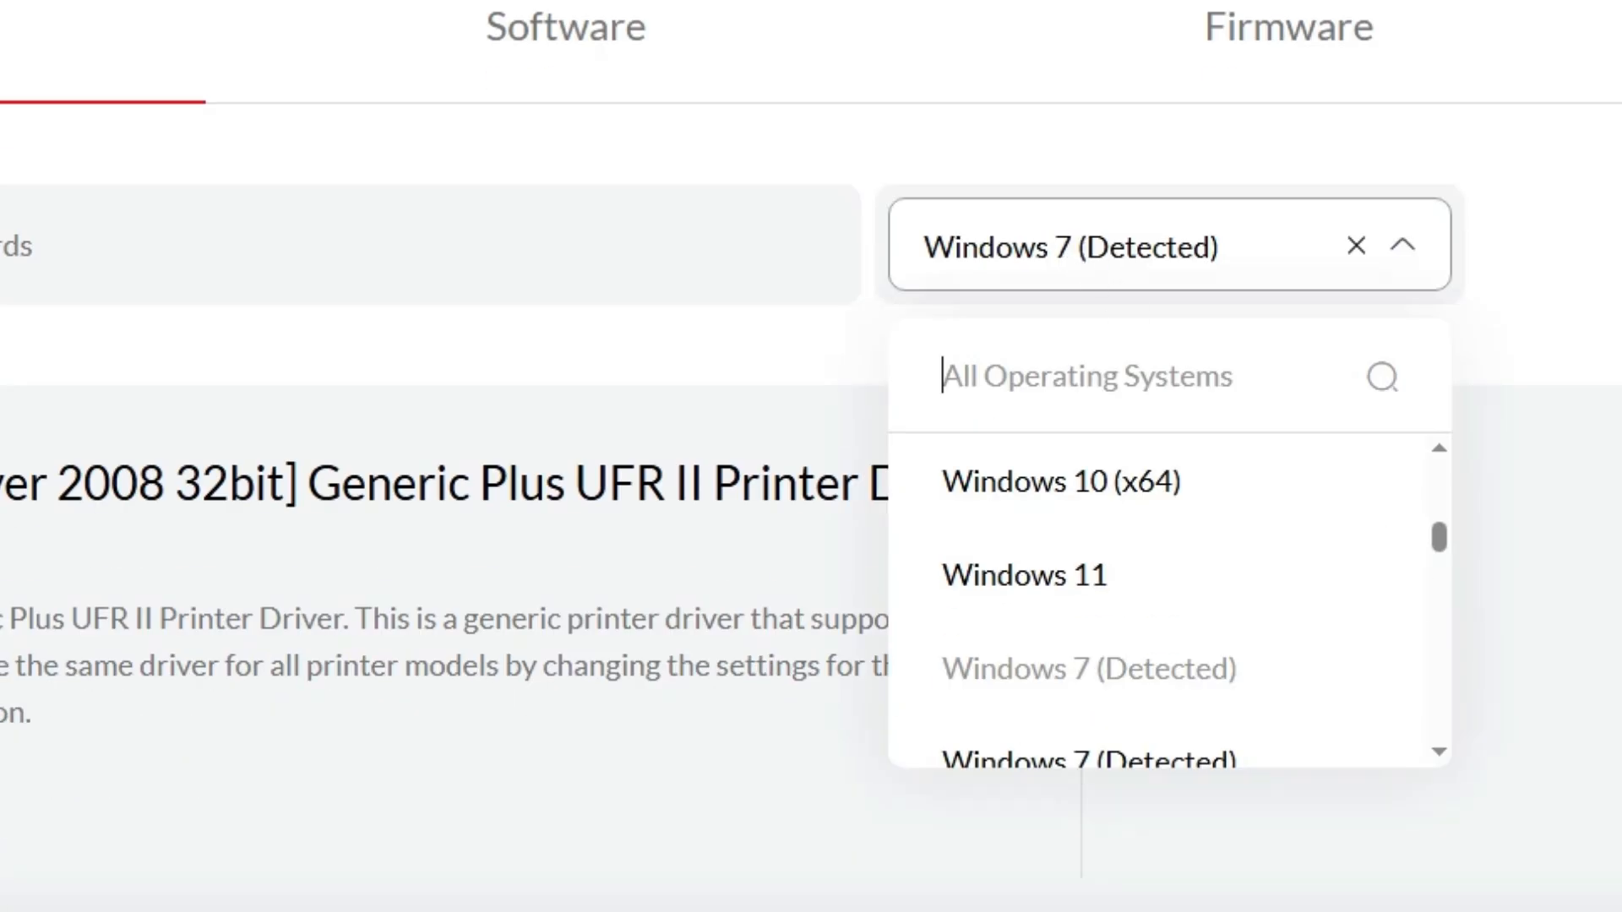
{"action": "scroll", "coordinate": [1194, 507], "scroll_direction": "up", "scroll_amount": 2}
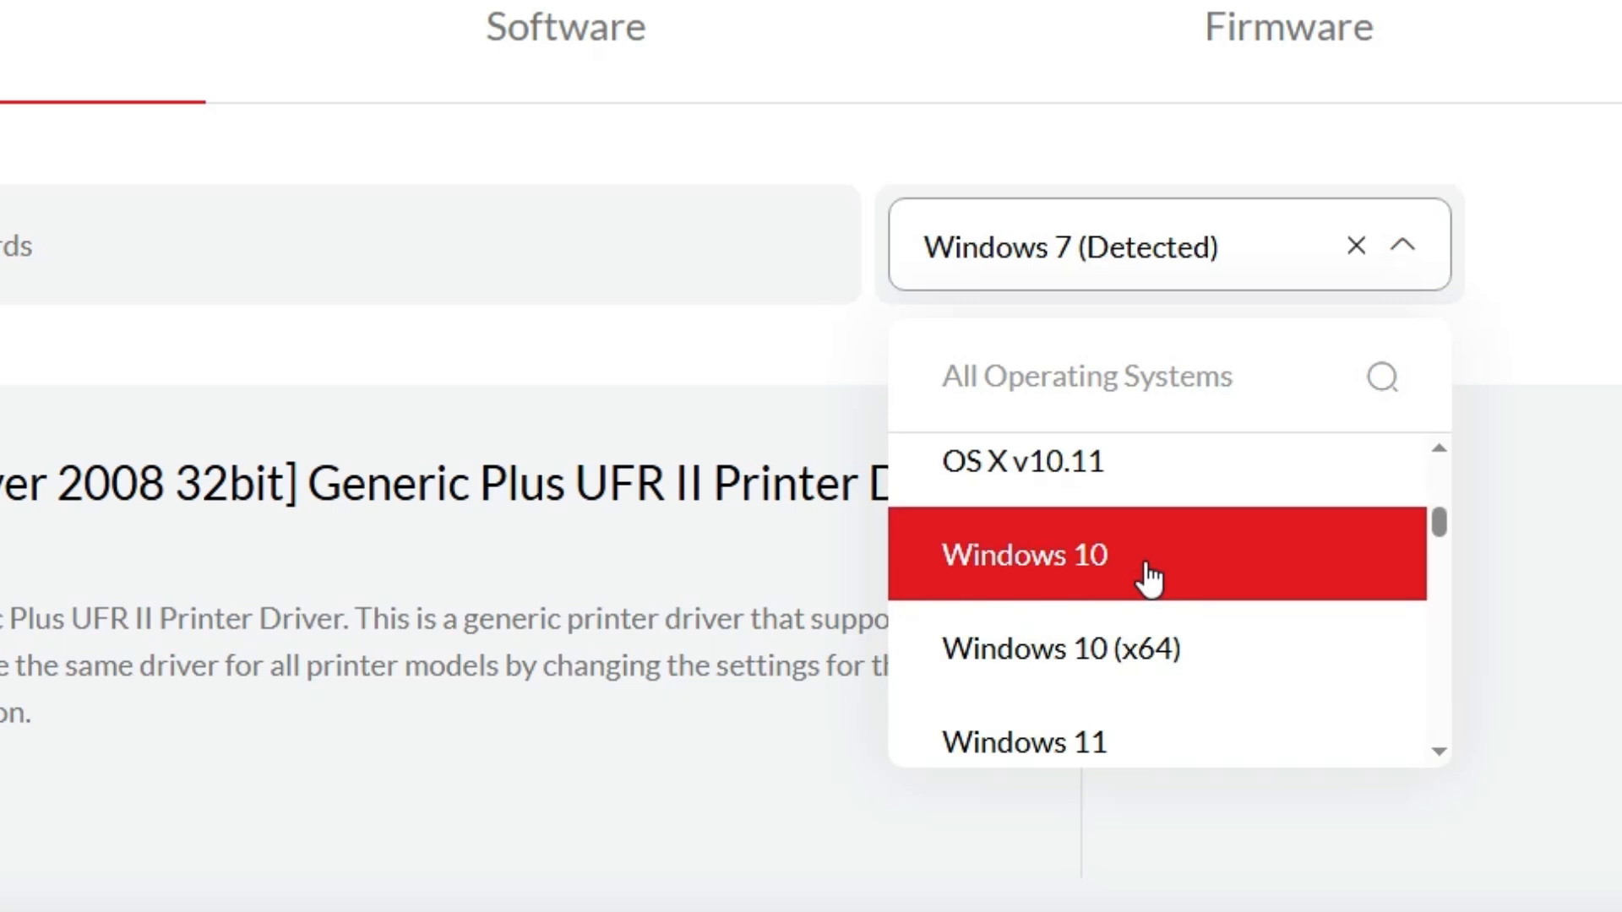
{"action": "left_click", "coordinate": [1092, 659]}
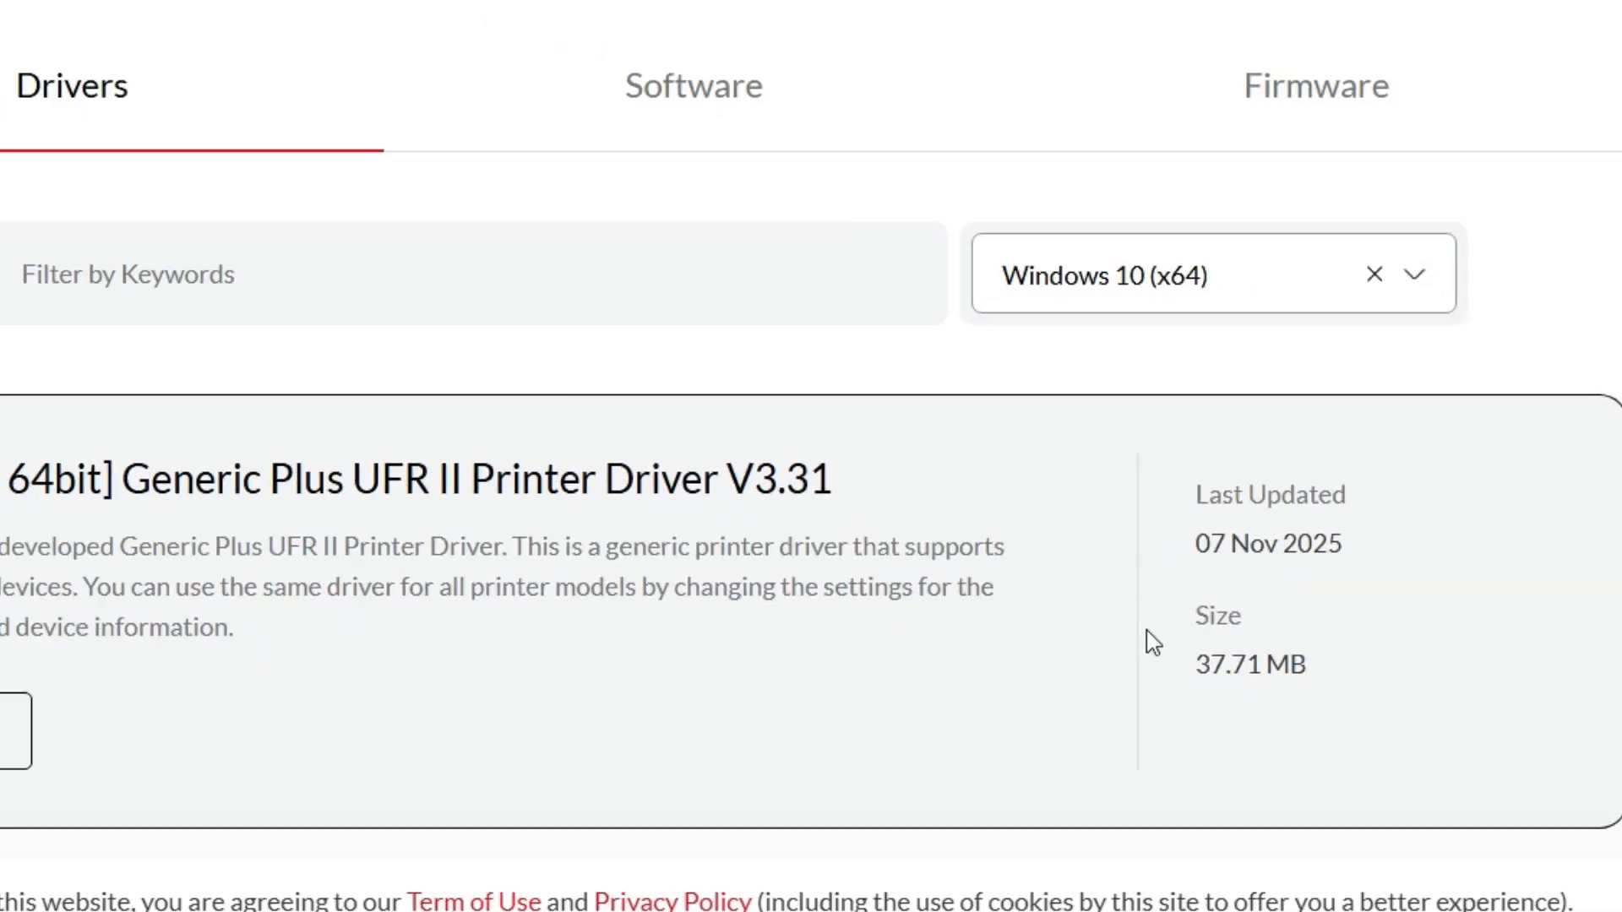
Download the [Windows 64bit] Generic Plus UFR II Printer Driver V3.31 from its product download page
{"action": "scroll", "coordinate": [497, 372], "scroll_direction": "down", "scroll_amount": 4}
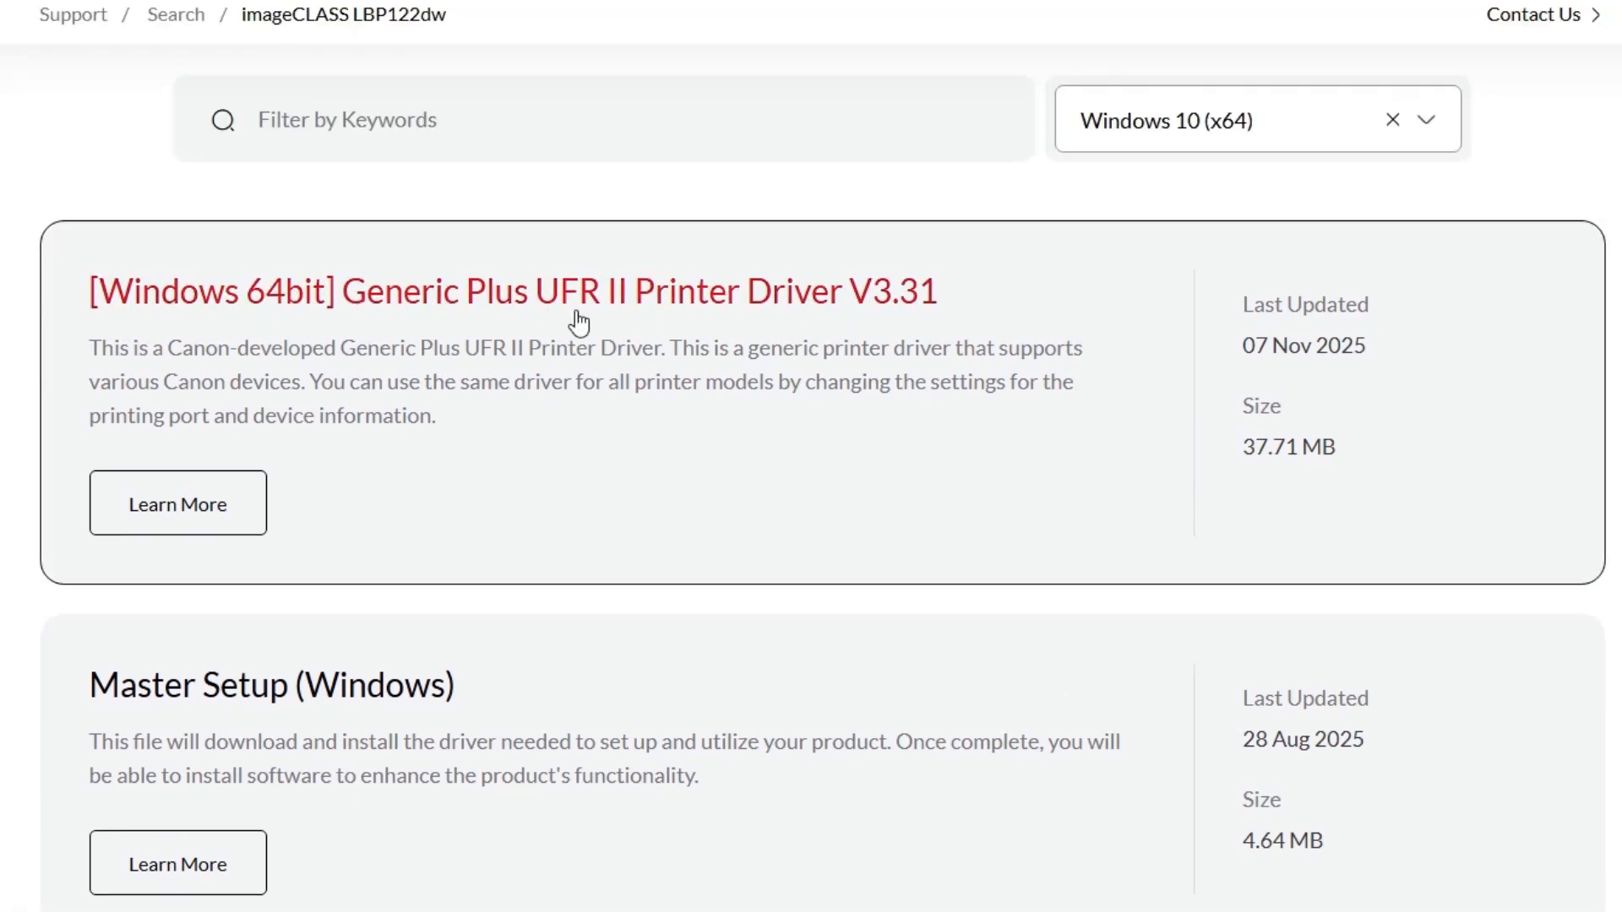
{"action": "left_click", "coordinate": [724, 312]}
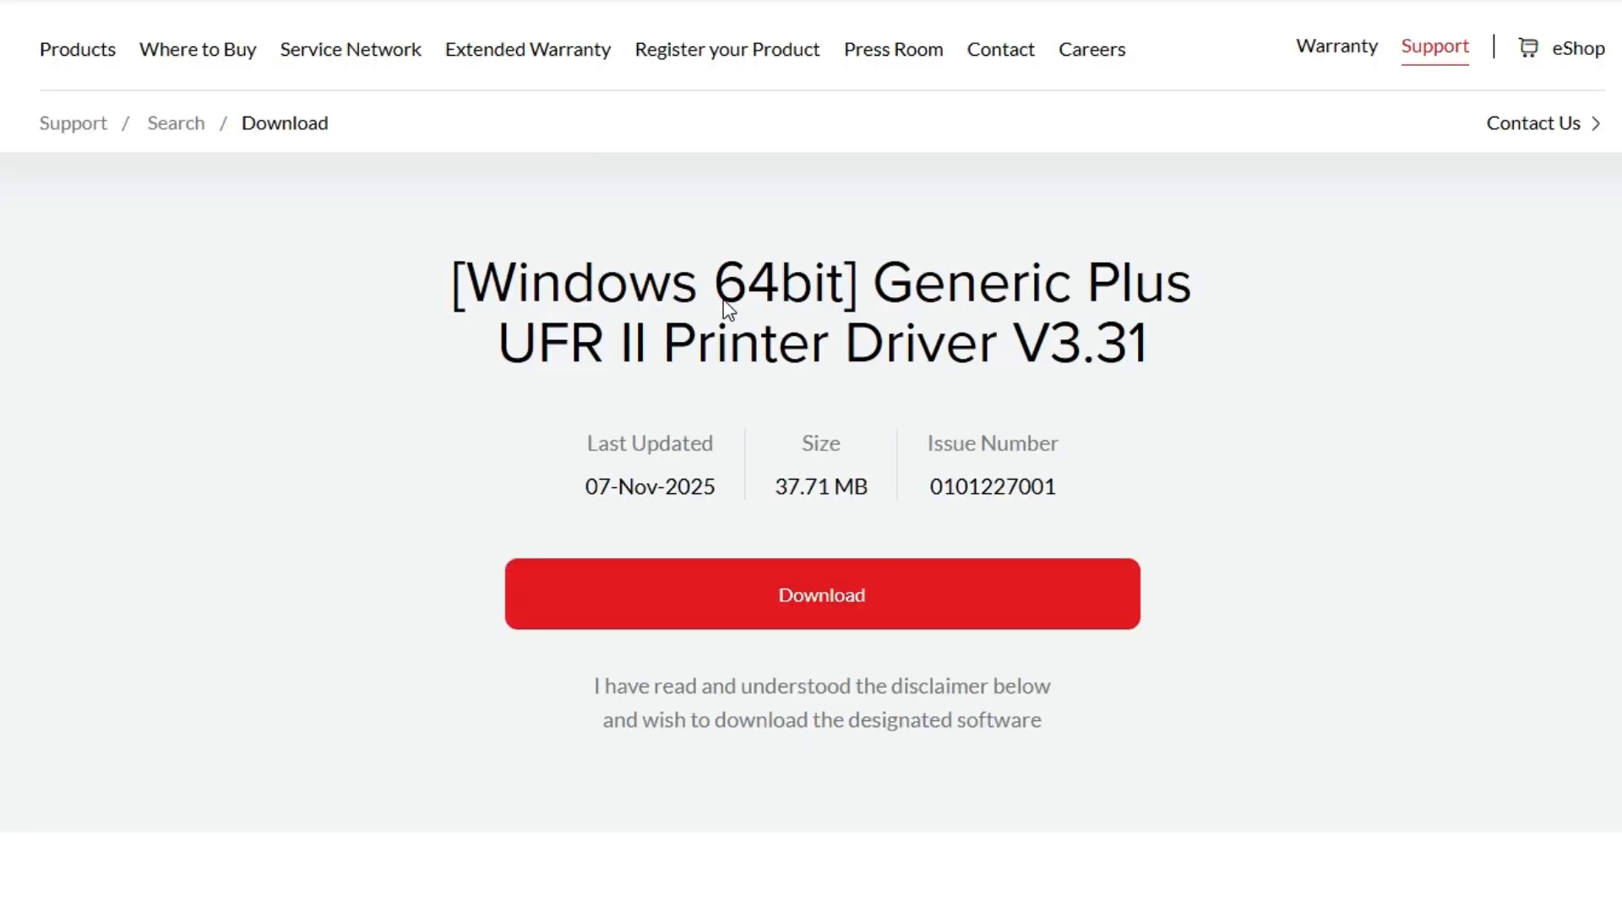
{"action": "left_click", "coordinate": [929, 608]}
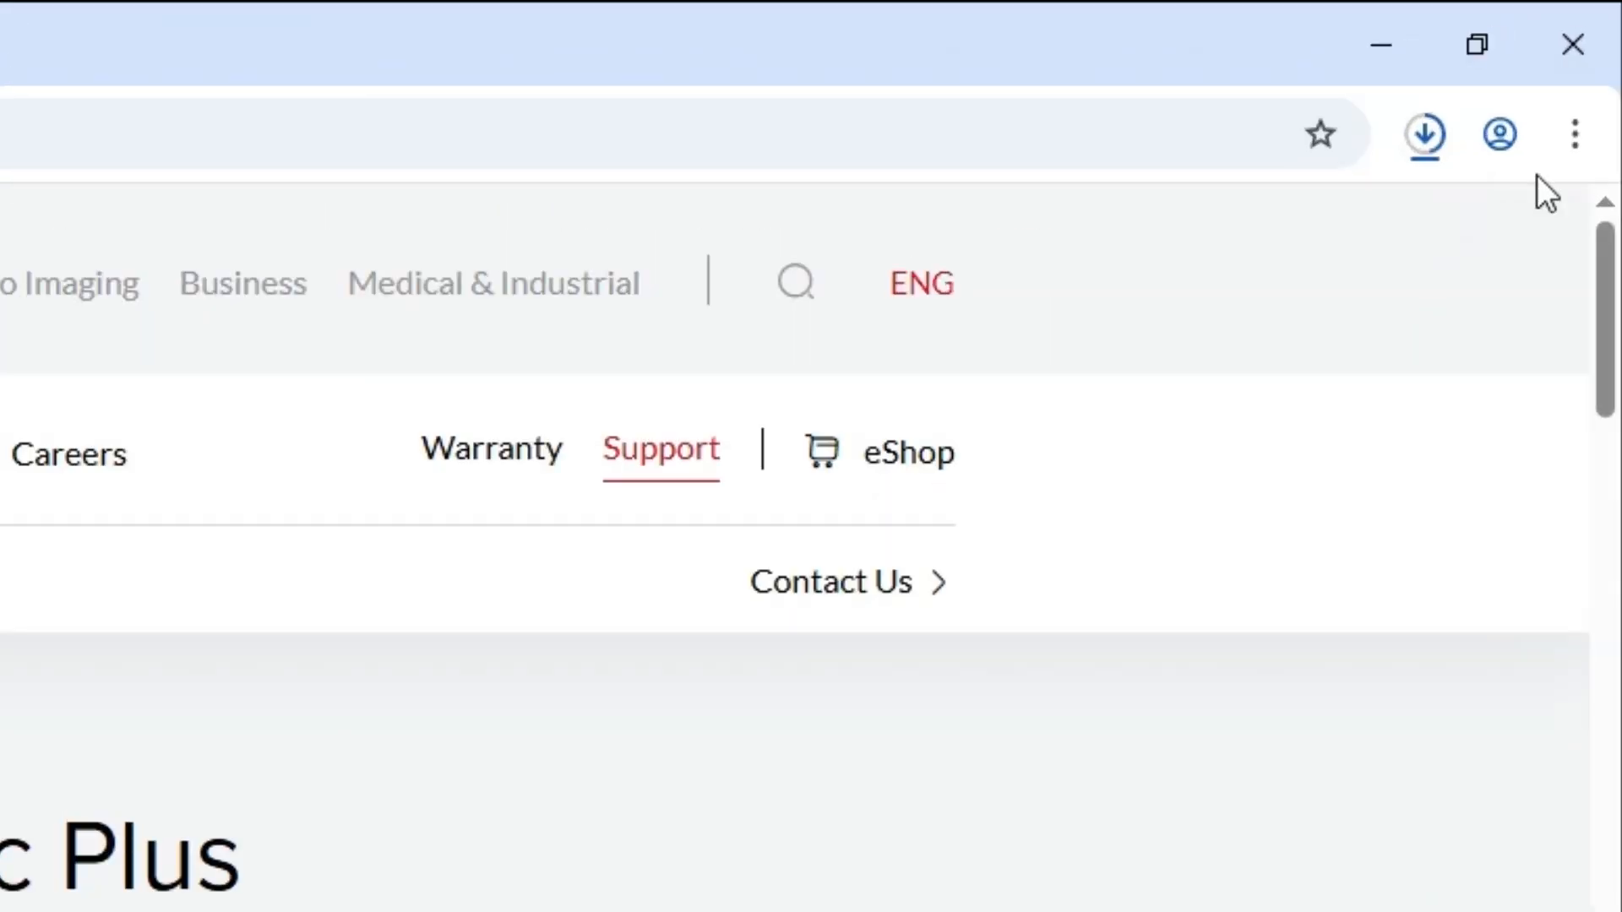
Show the downloaded GPlus_UFRII driver file in its folder, minimise the browser and move the file onto the desktop
{"action": "left_click", "coordinate": [1436, 141]}
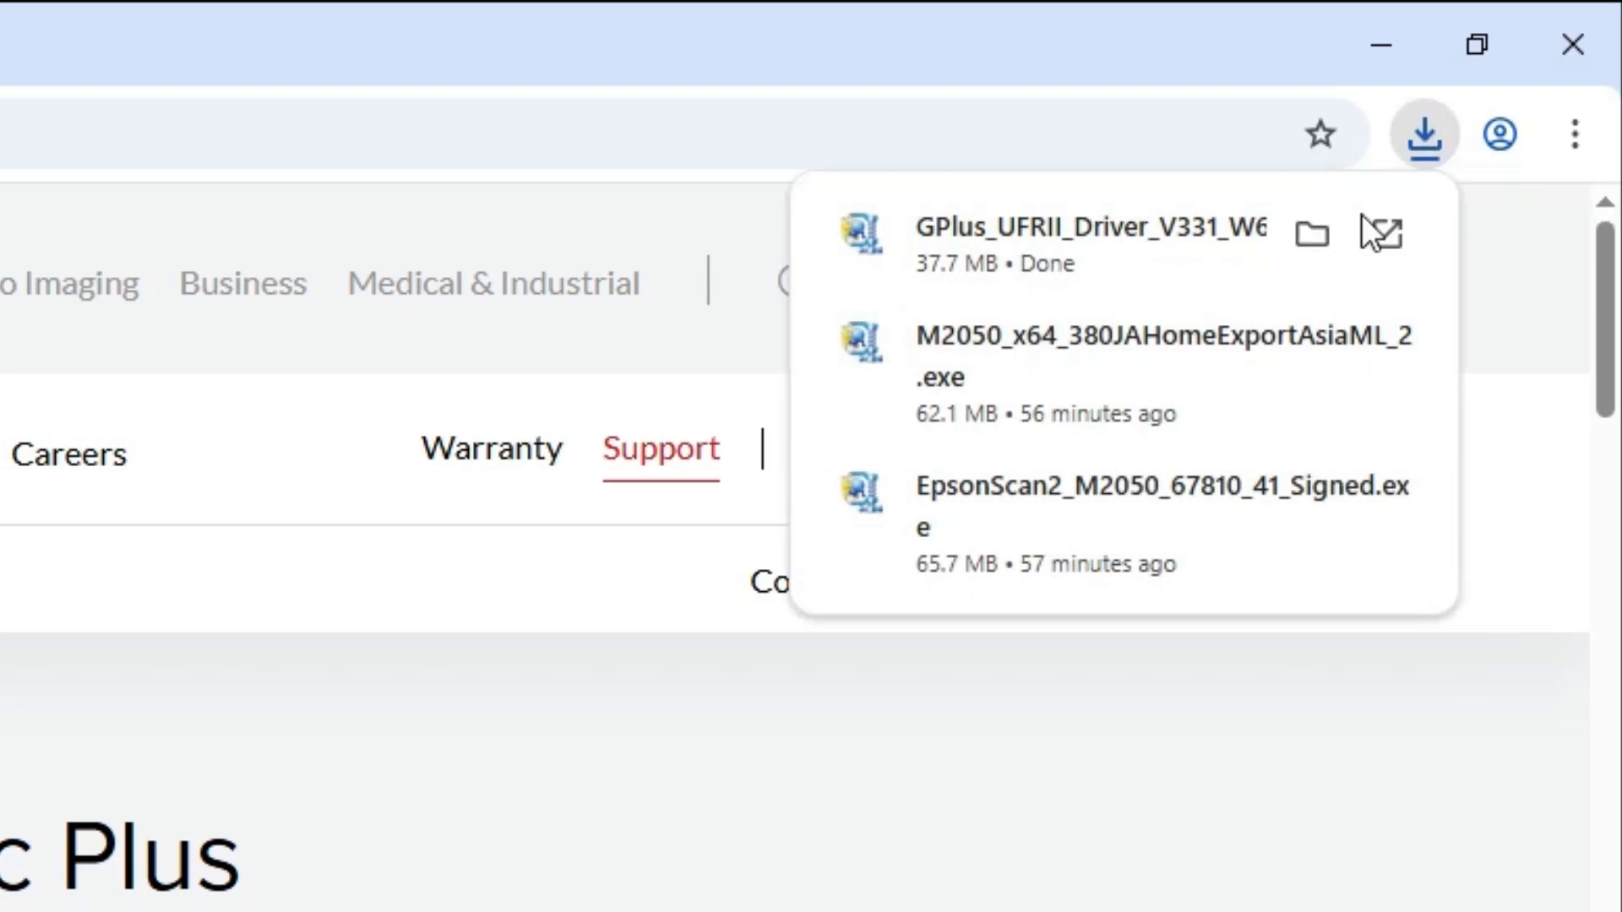
{"action": "left_click", "coordinate": [1325, 234]}
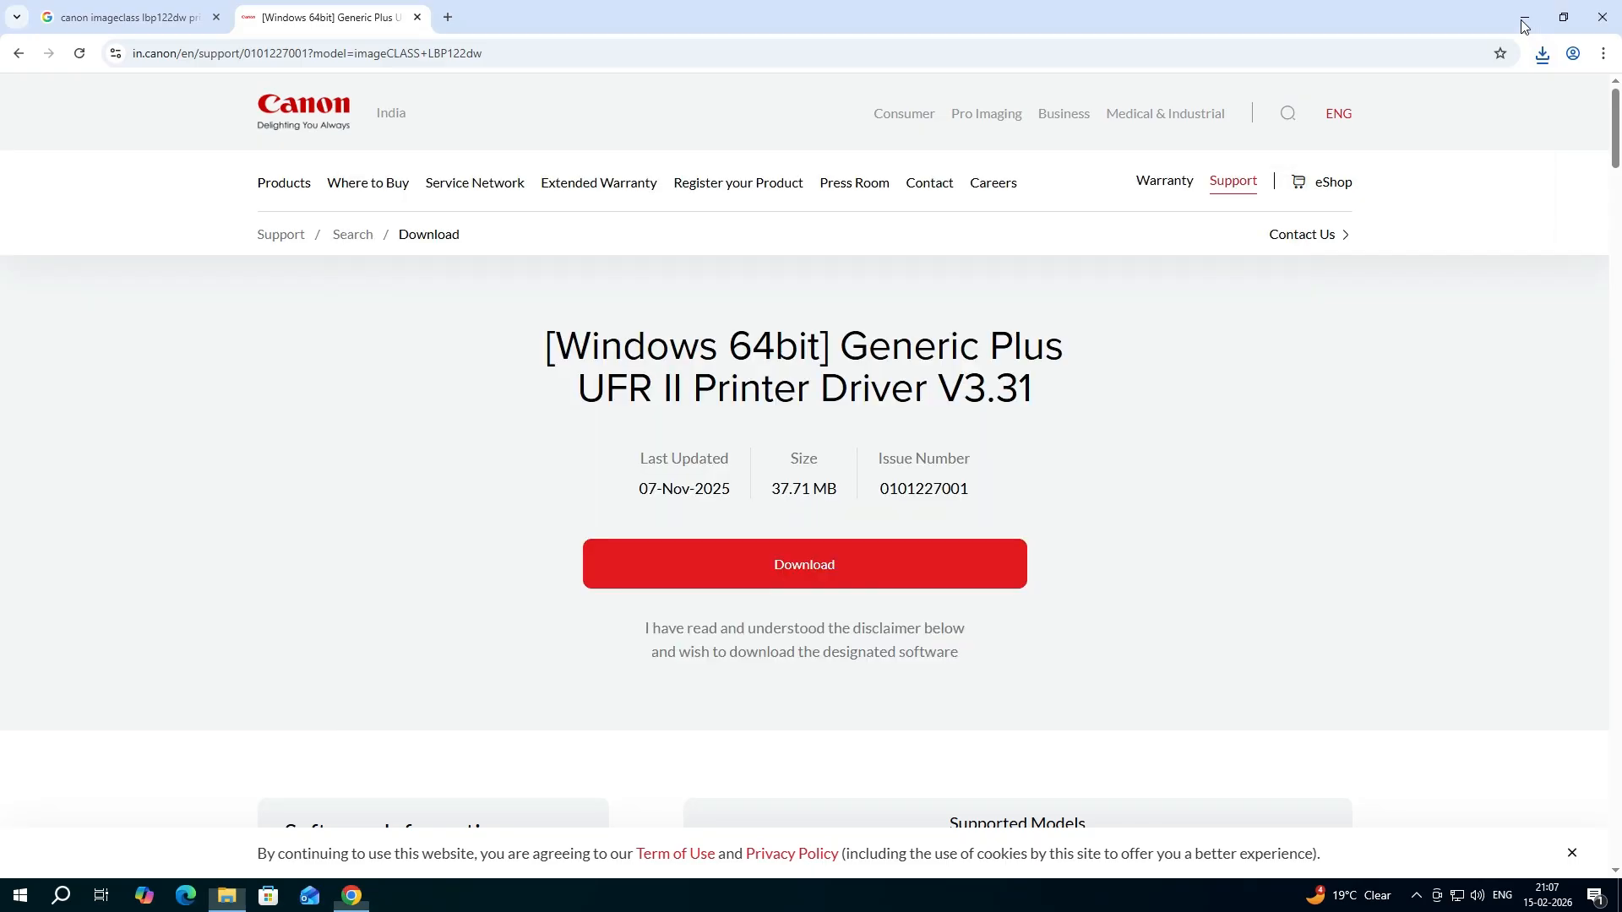
{"action": "left_click", "coordinate": [1382, 47]}
{"action": "left_click_drag", "start_coordinate": [1025, 292], "coordinate": [291, 512]}
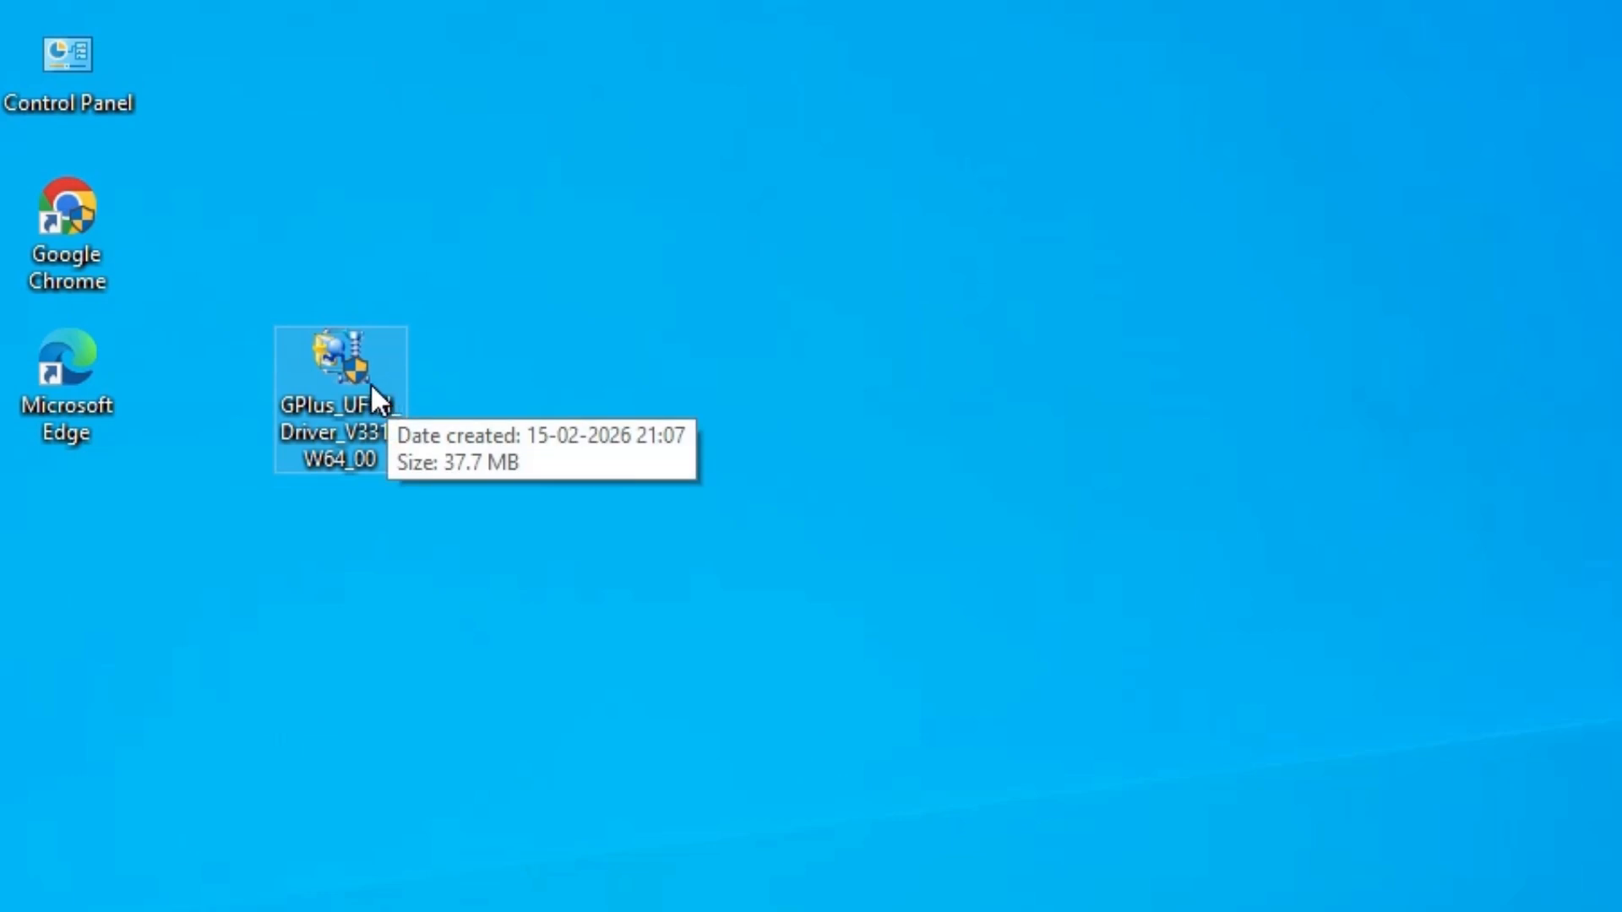
Extract the driver package into a GPlus_UFRII_Driver_V331_W64_00 folder on the desktop and place that folder below the package
{"action": "right_click", "coordinate": [332, 371]}
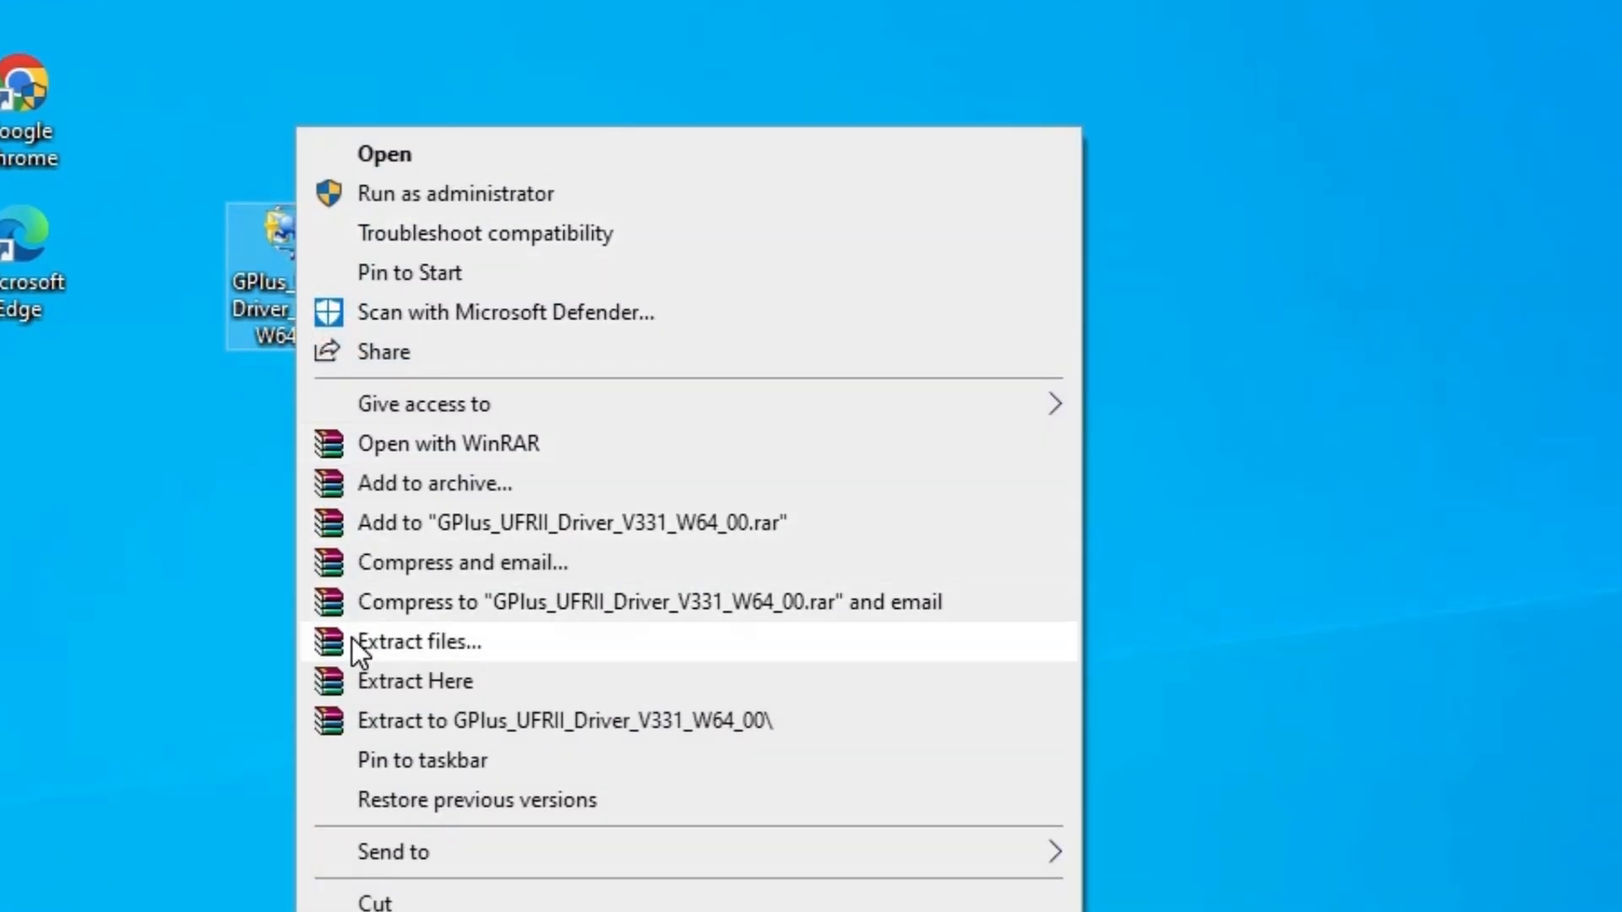
{"action": "left_click", "coordinate": [352, 637]}
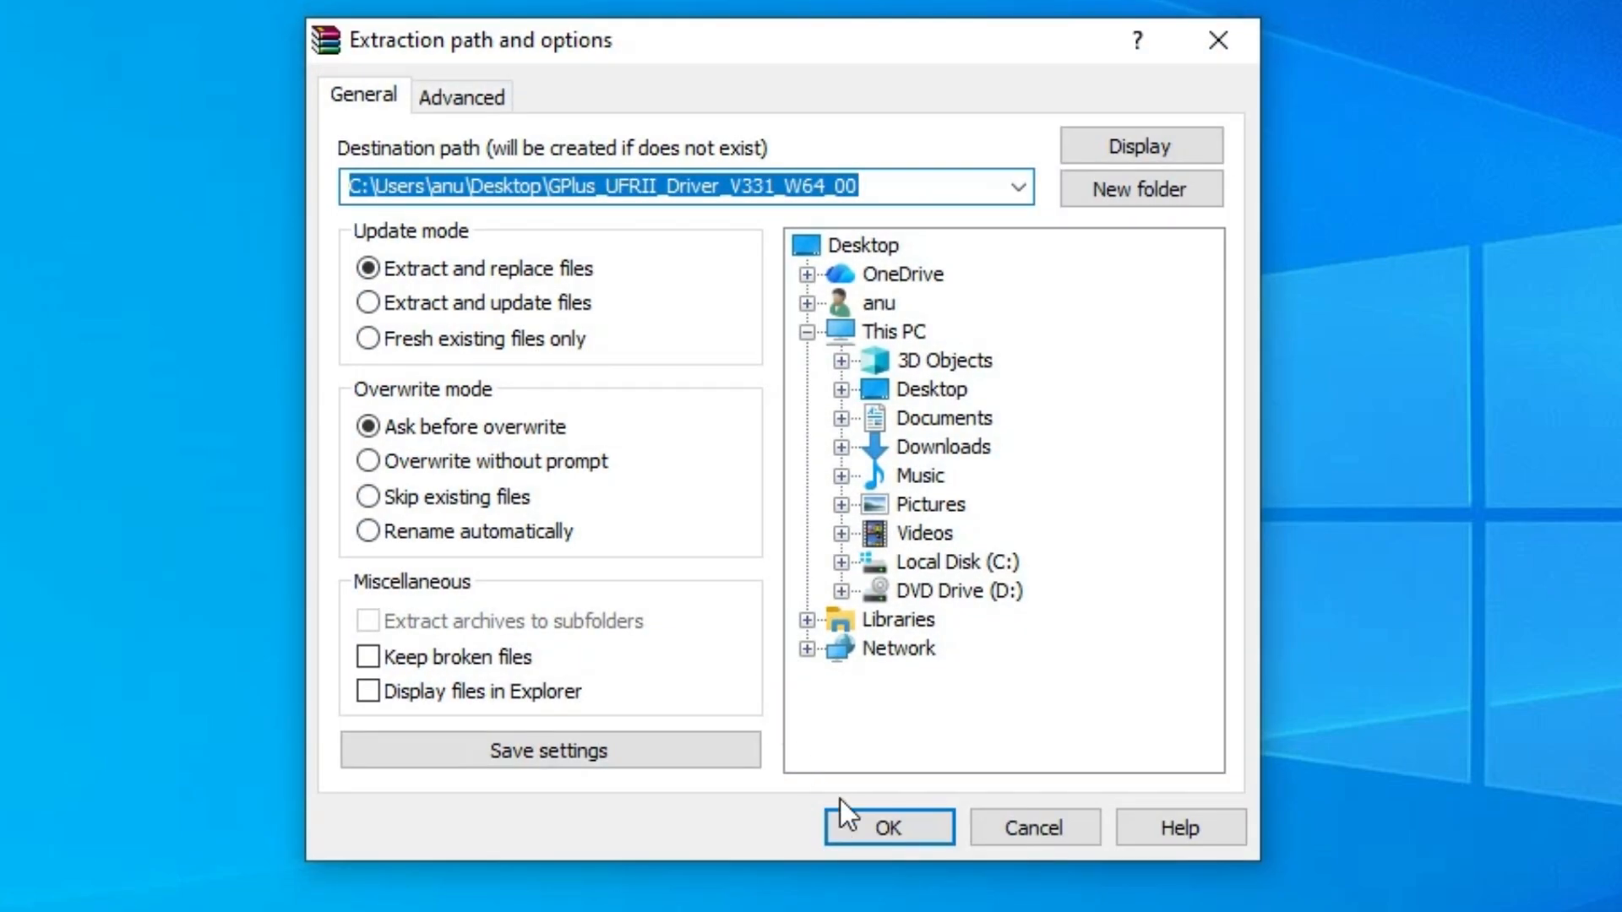
{"action": "left_click", "coordinate": [854, 813]}
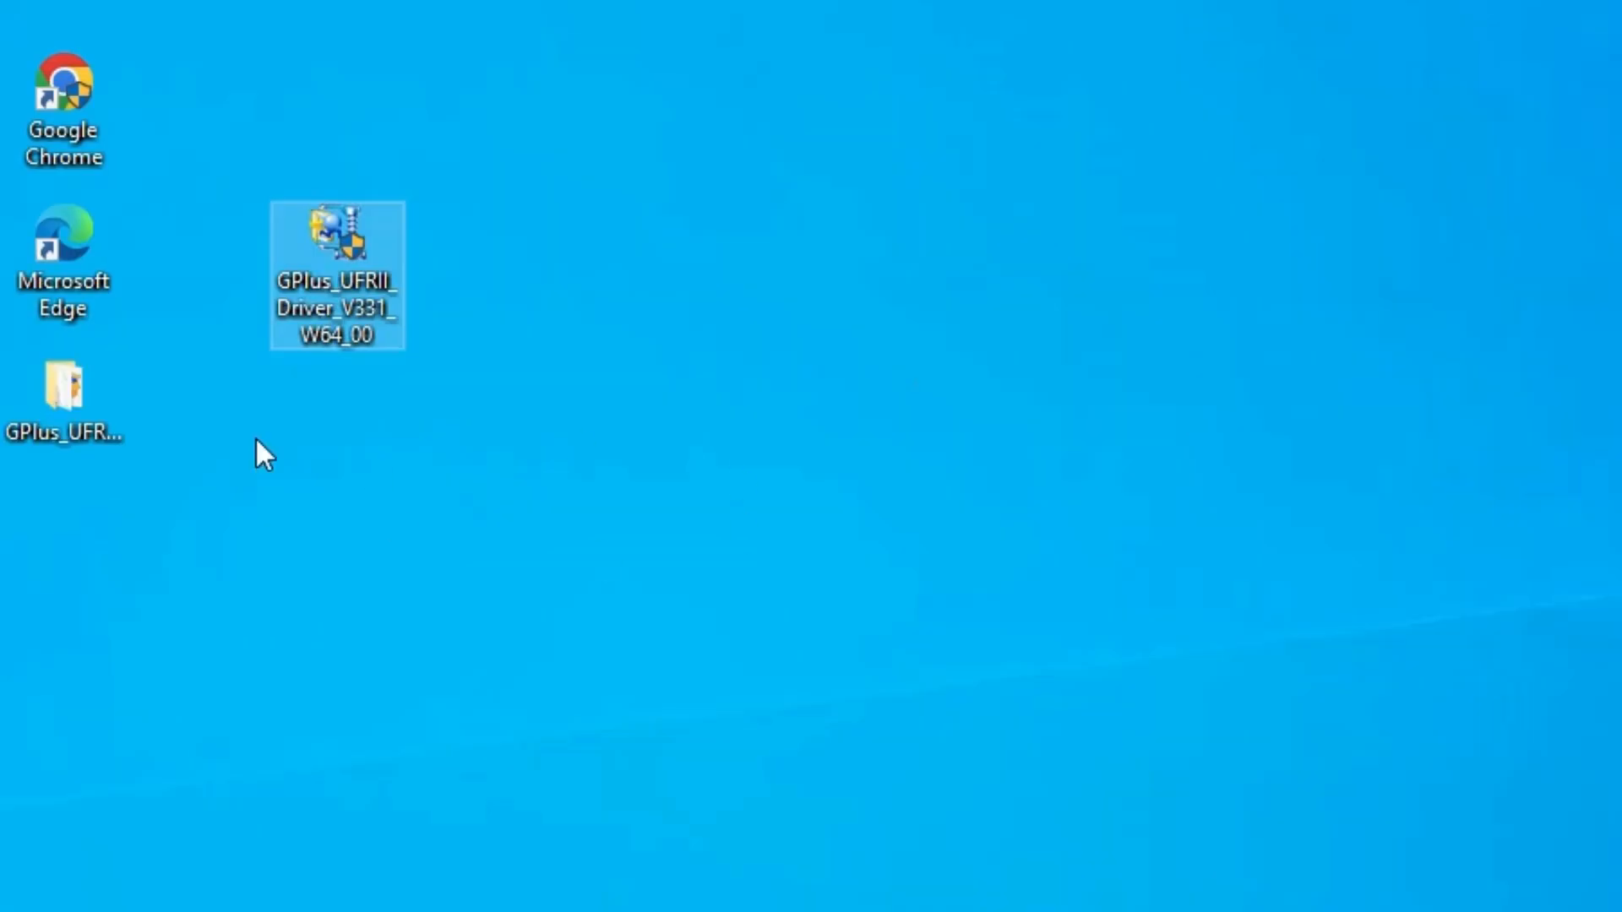
{"action": "left_click_drag", "start_coordinate": [11, 427], "coordinate": [334, 418]}
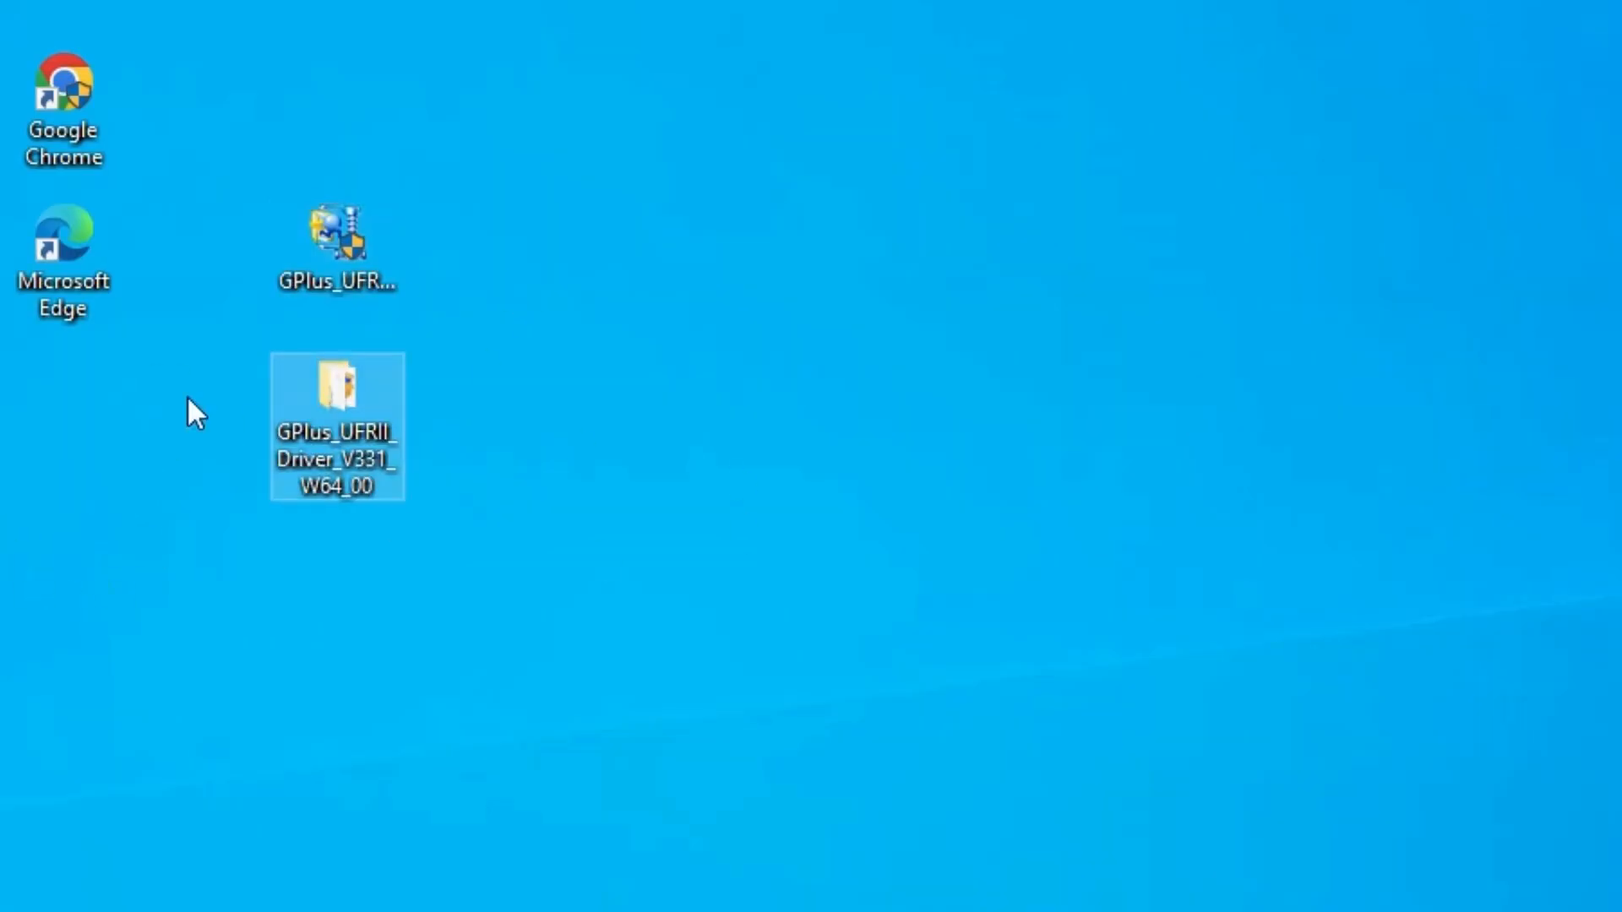
Examine the Driver subfolder inside the extracted GPlus_UFRII_Driver_V331_W64_00 folder, then close the window
{"action": "double_click", "coordinate": [362, 402]}
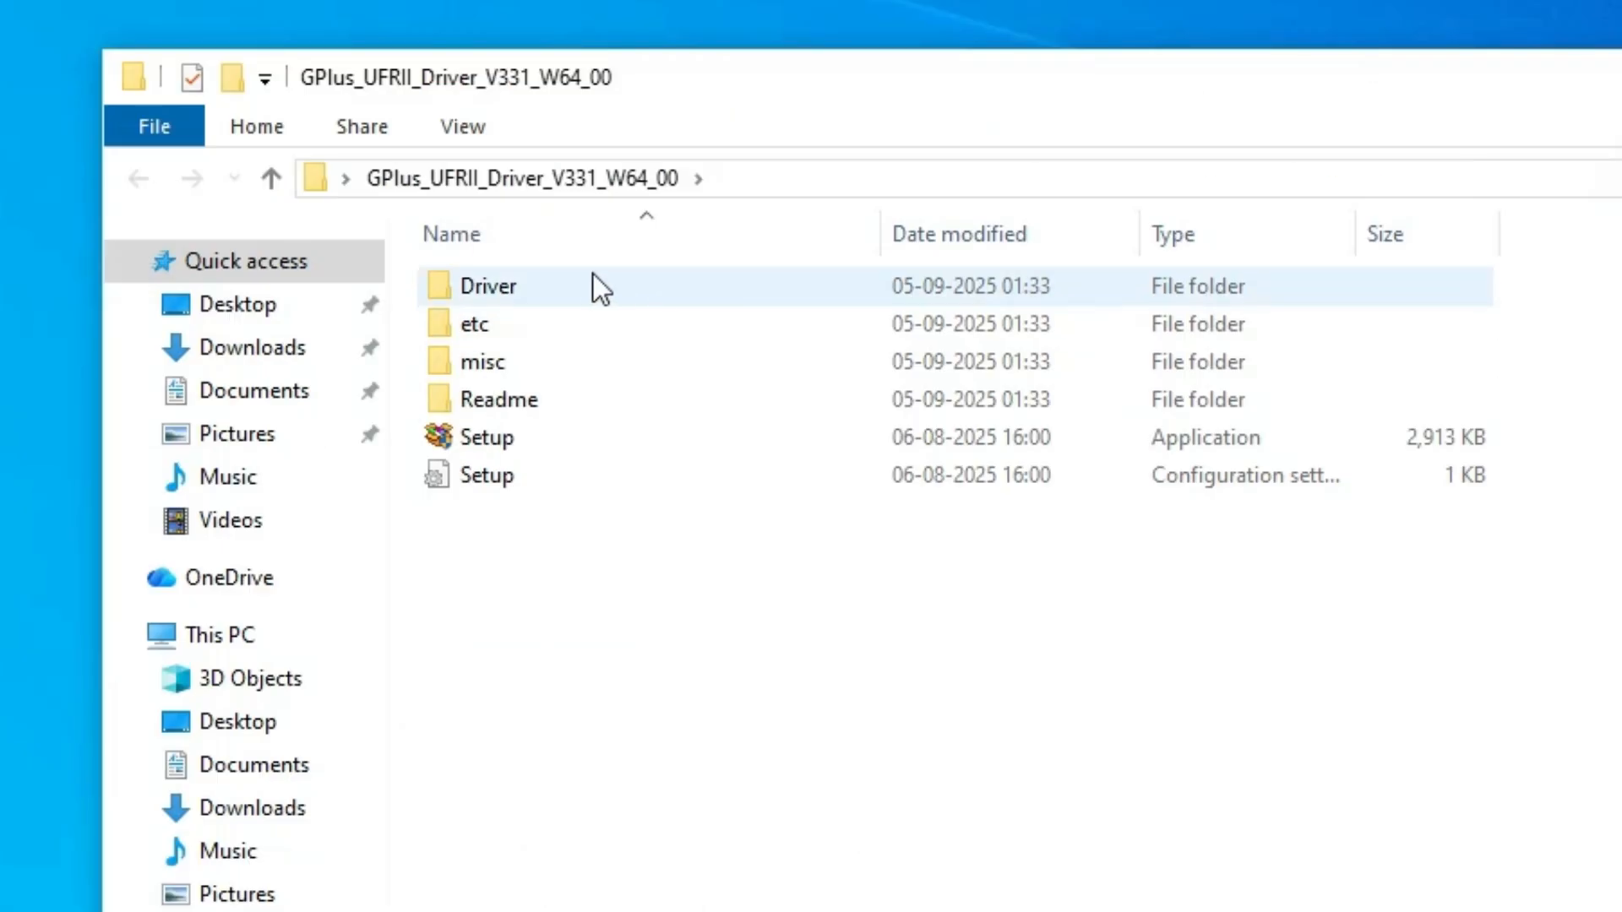
{"action": "double_click", "coordinate": [585, 285]}
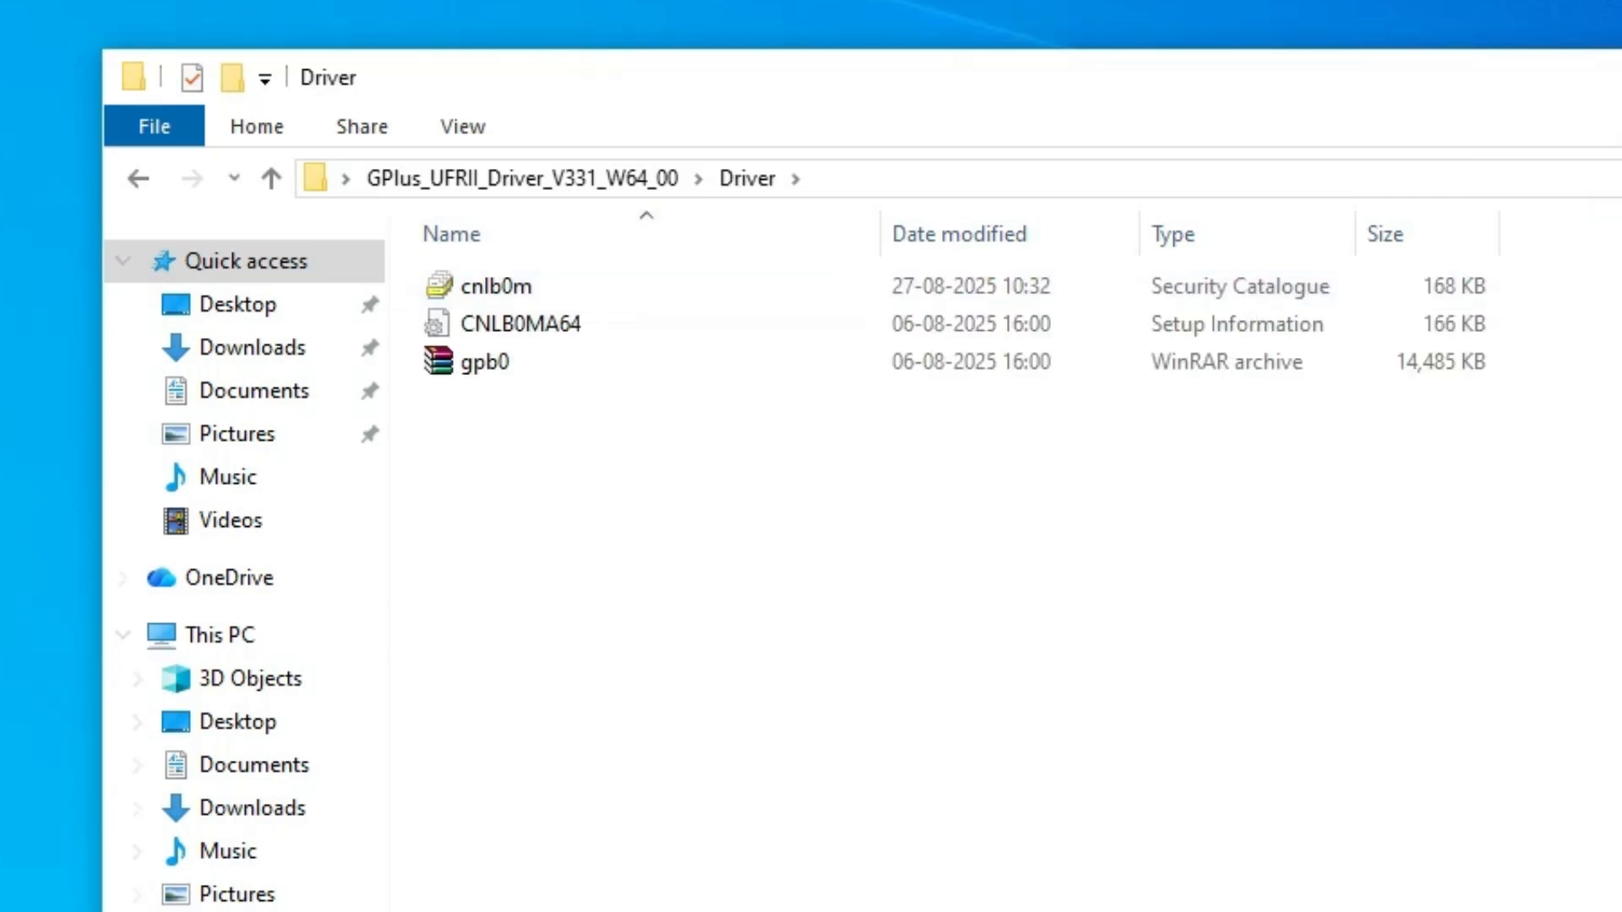
{"action": "left_click", "coordinate": [1285, 193]}
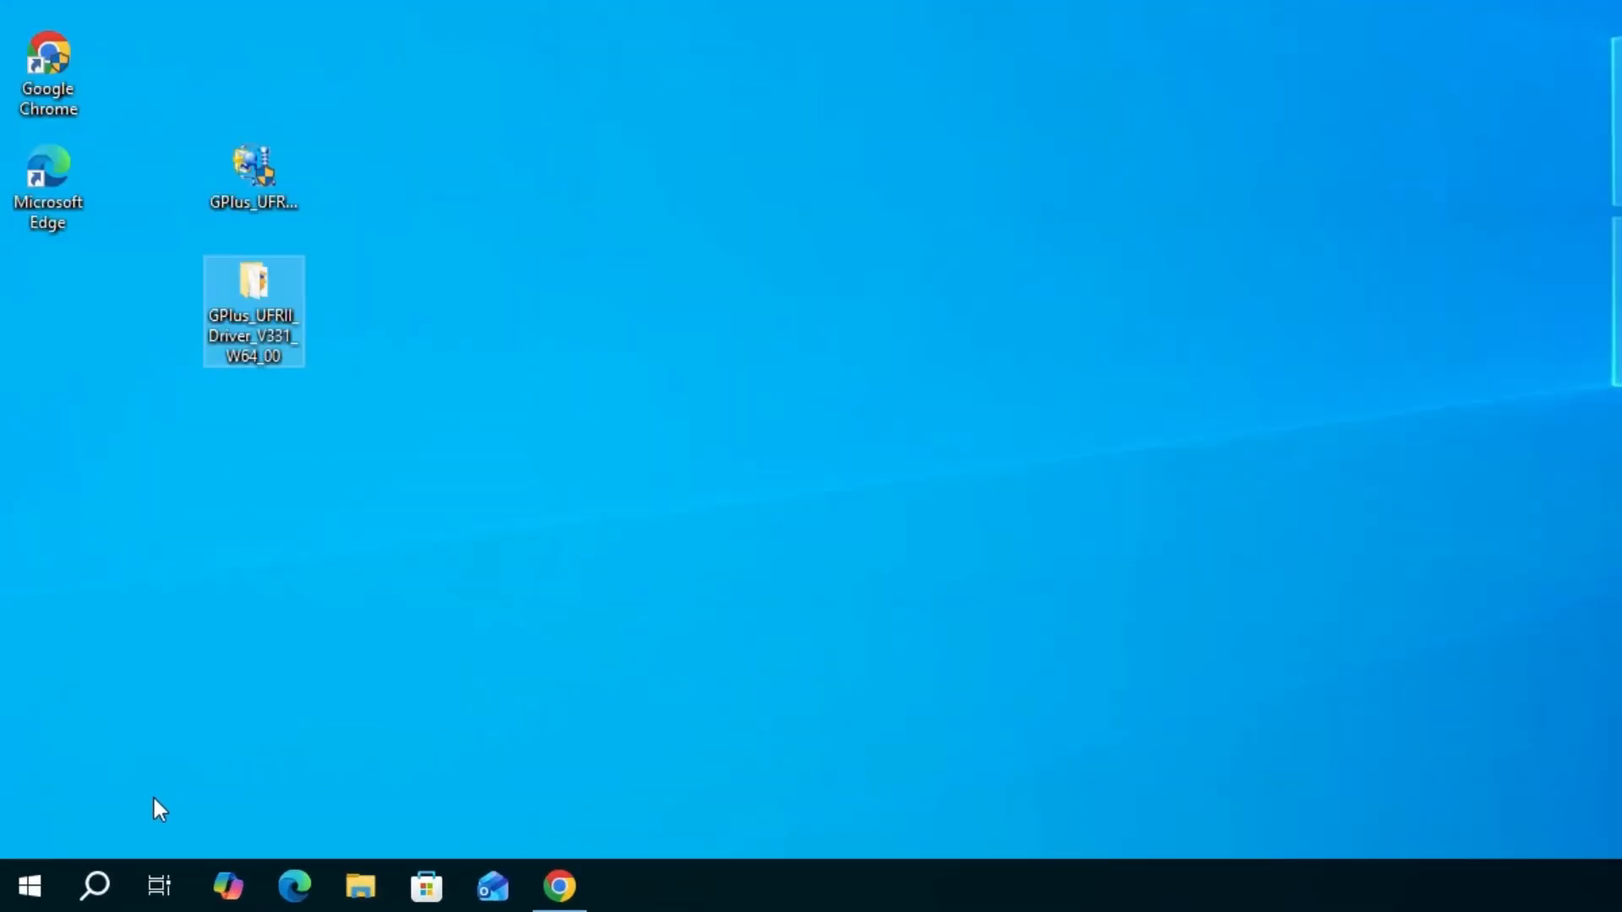
Open the Printers & scanners settings and start adding an unlisted printer, allowing the change to printing settings
{"action": "left_click", "coordinate": [5, 901]}
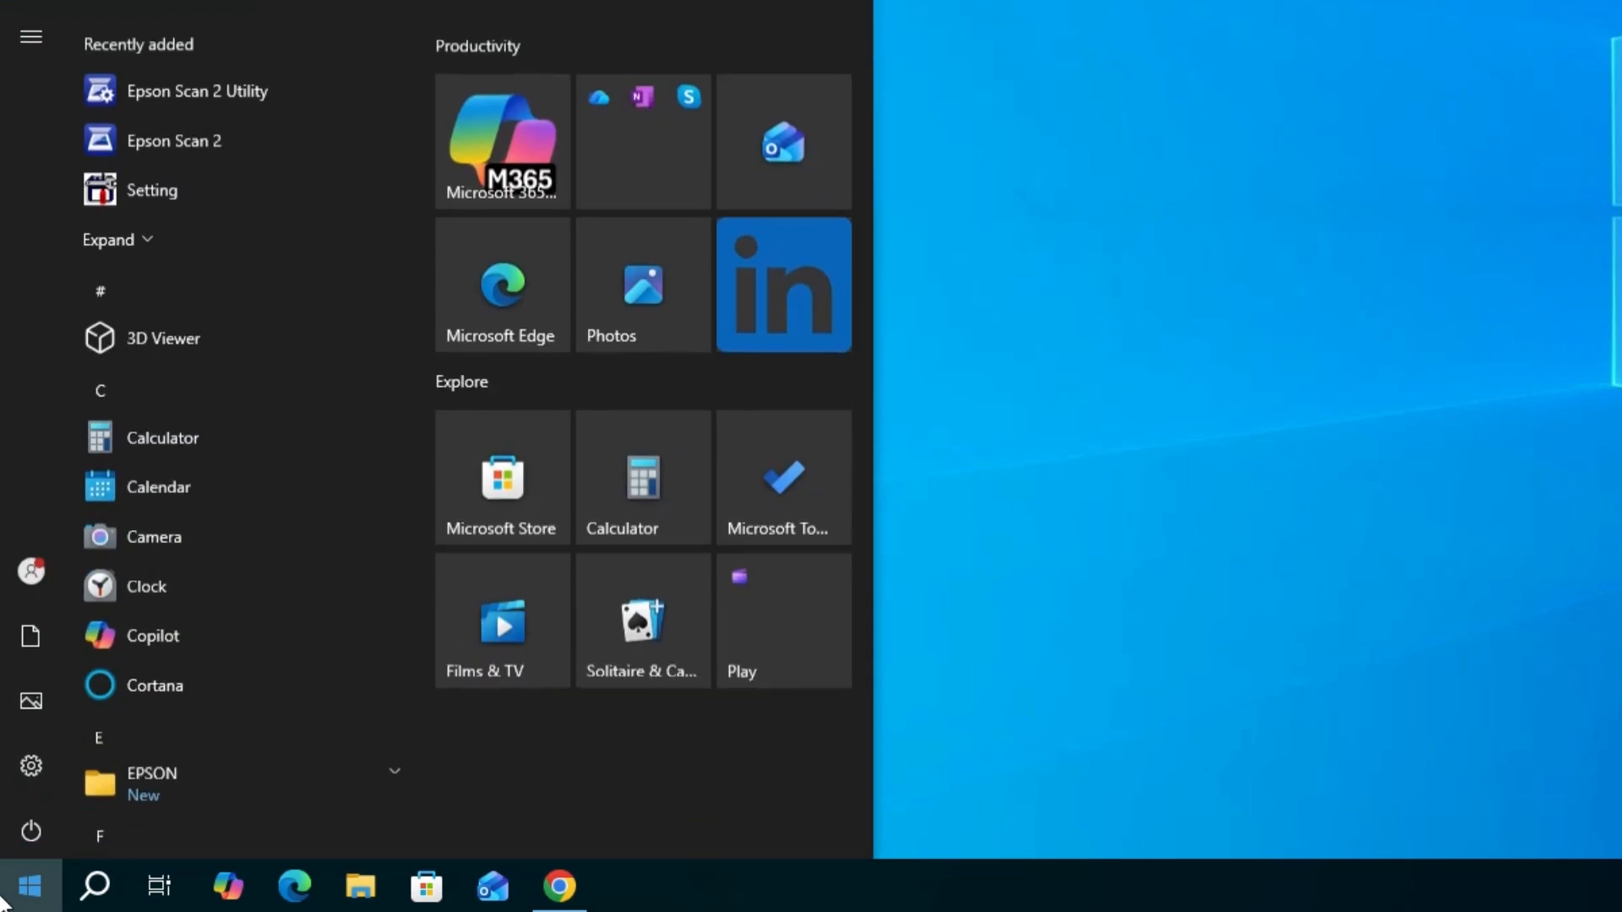
{"action": "type", "text": "pr"}
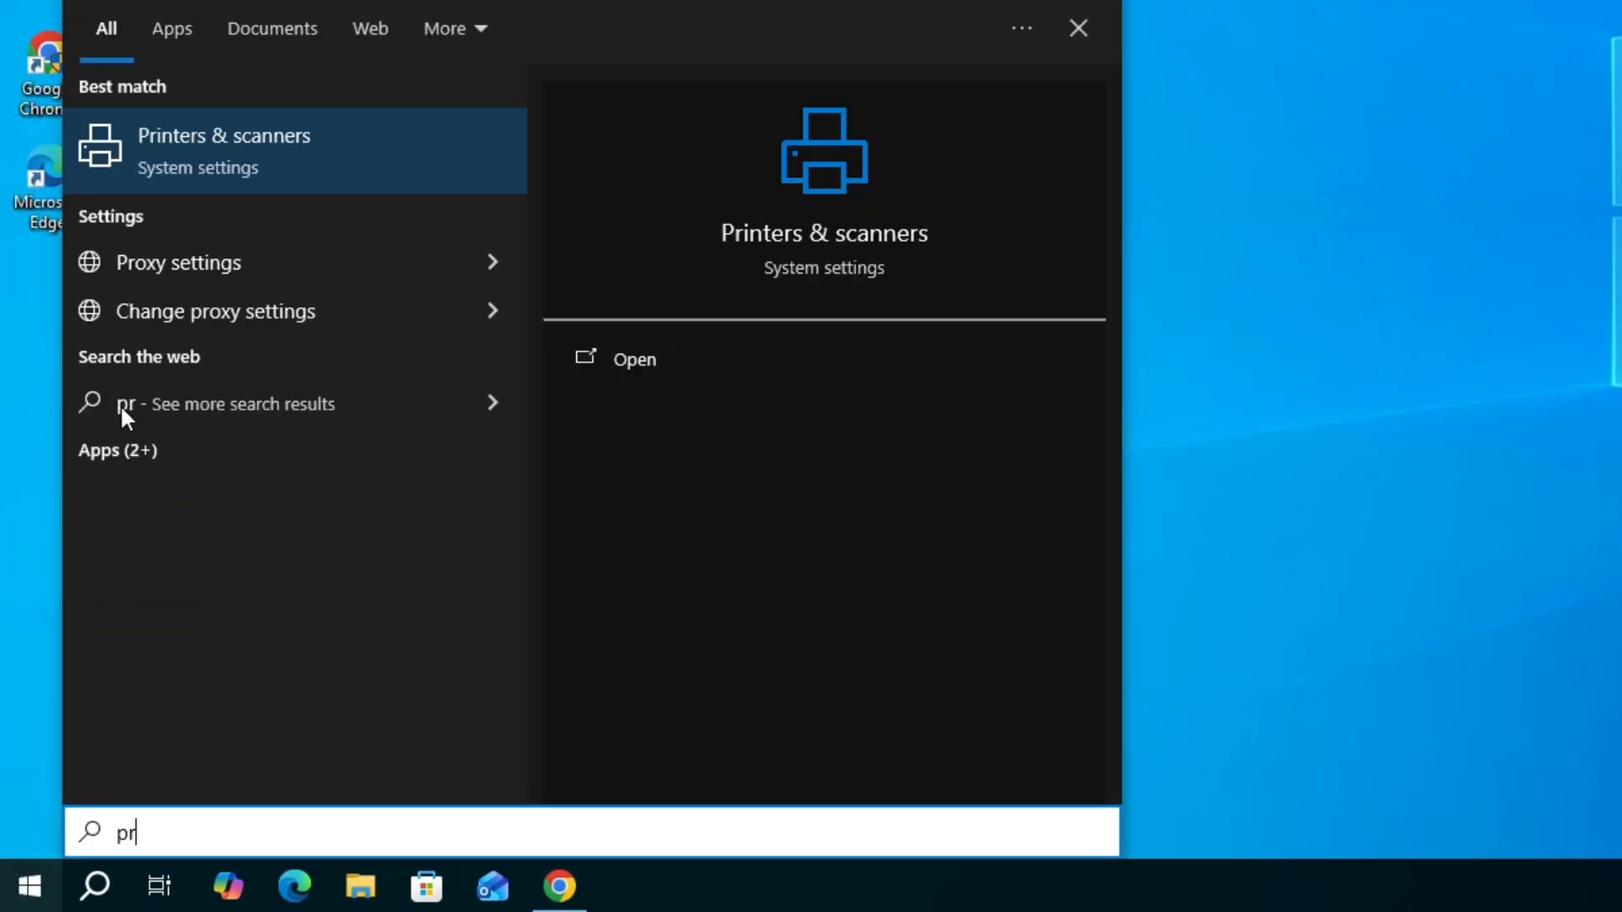
{"action": "left_click", "coordinate": [237, 165]}
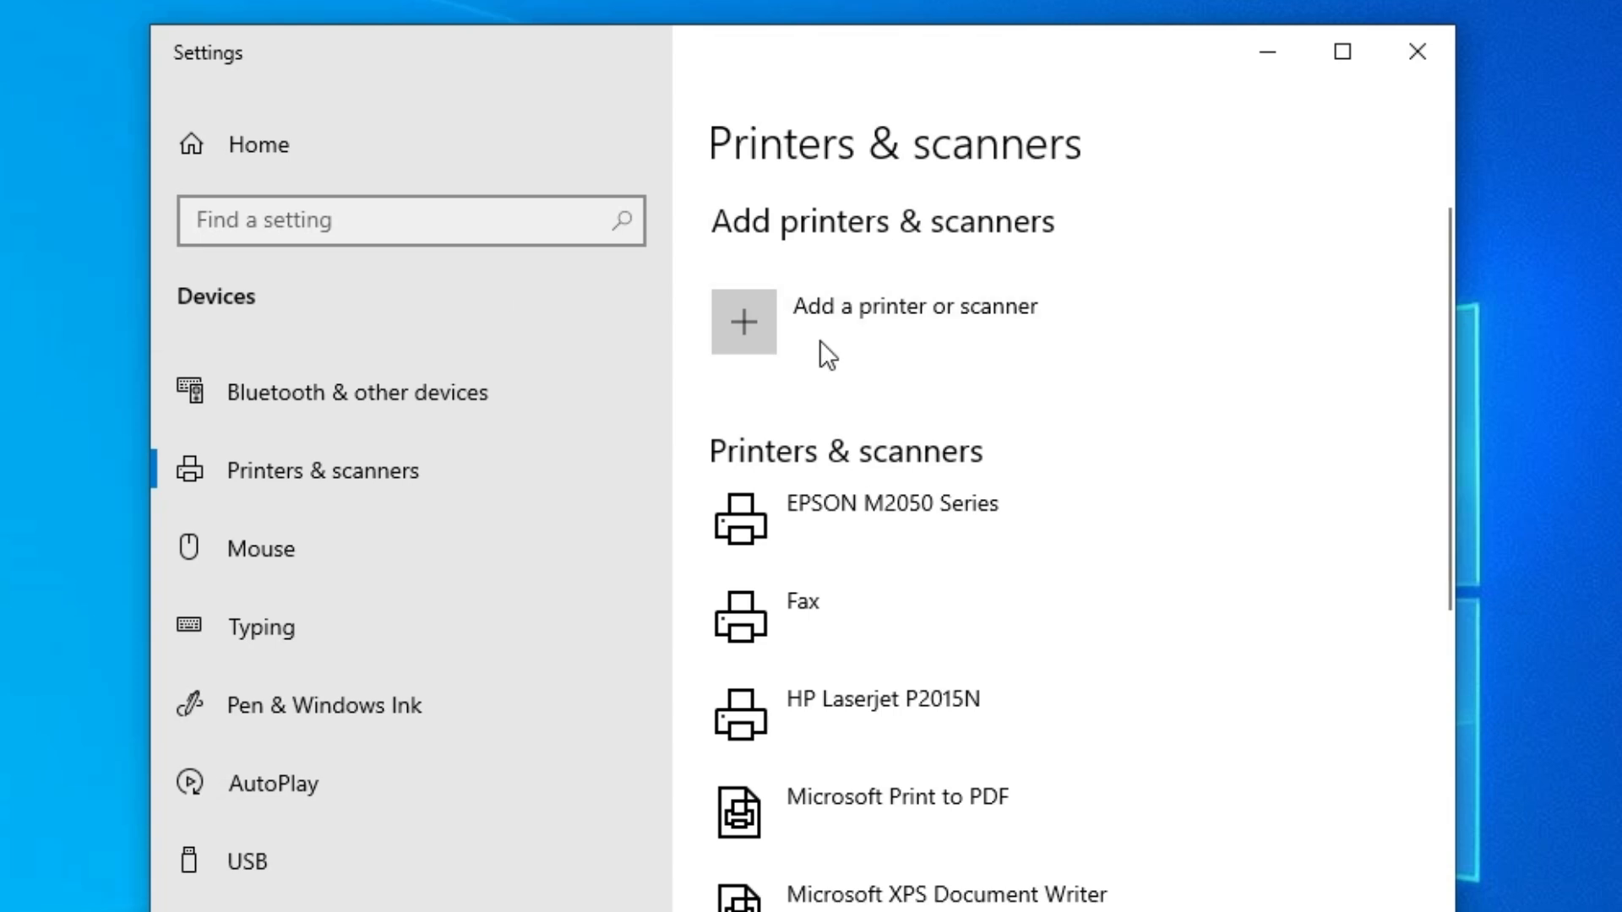
{"action": "left_click", "coordinate": [976, 320]}
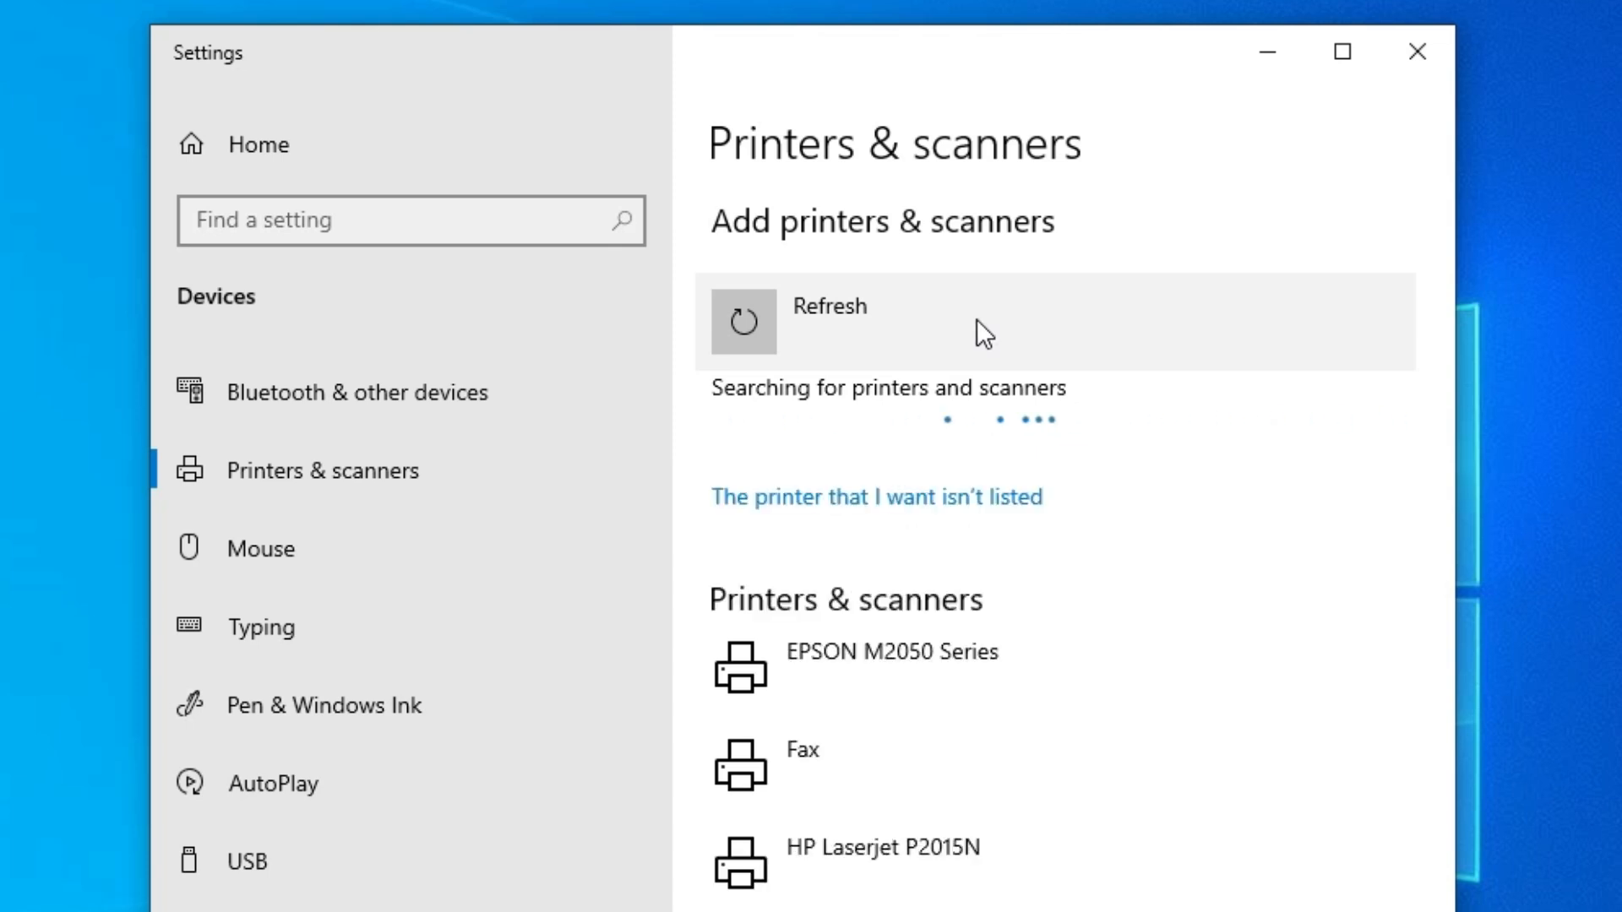
{"action": "left_click", "coordinate": [882, 502]}
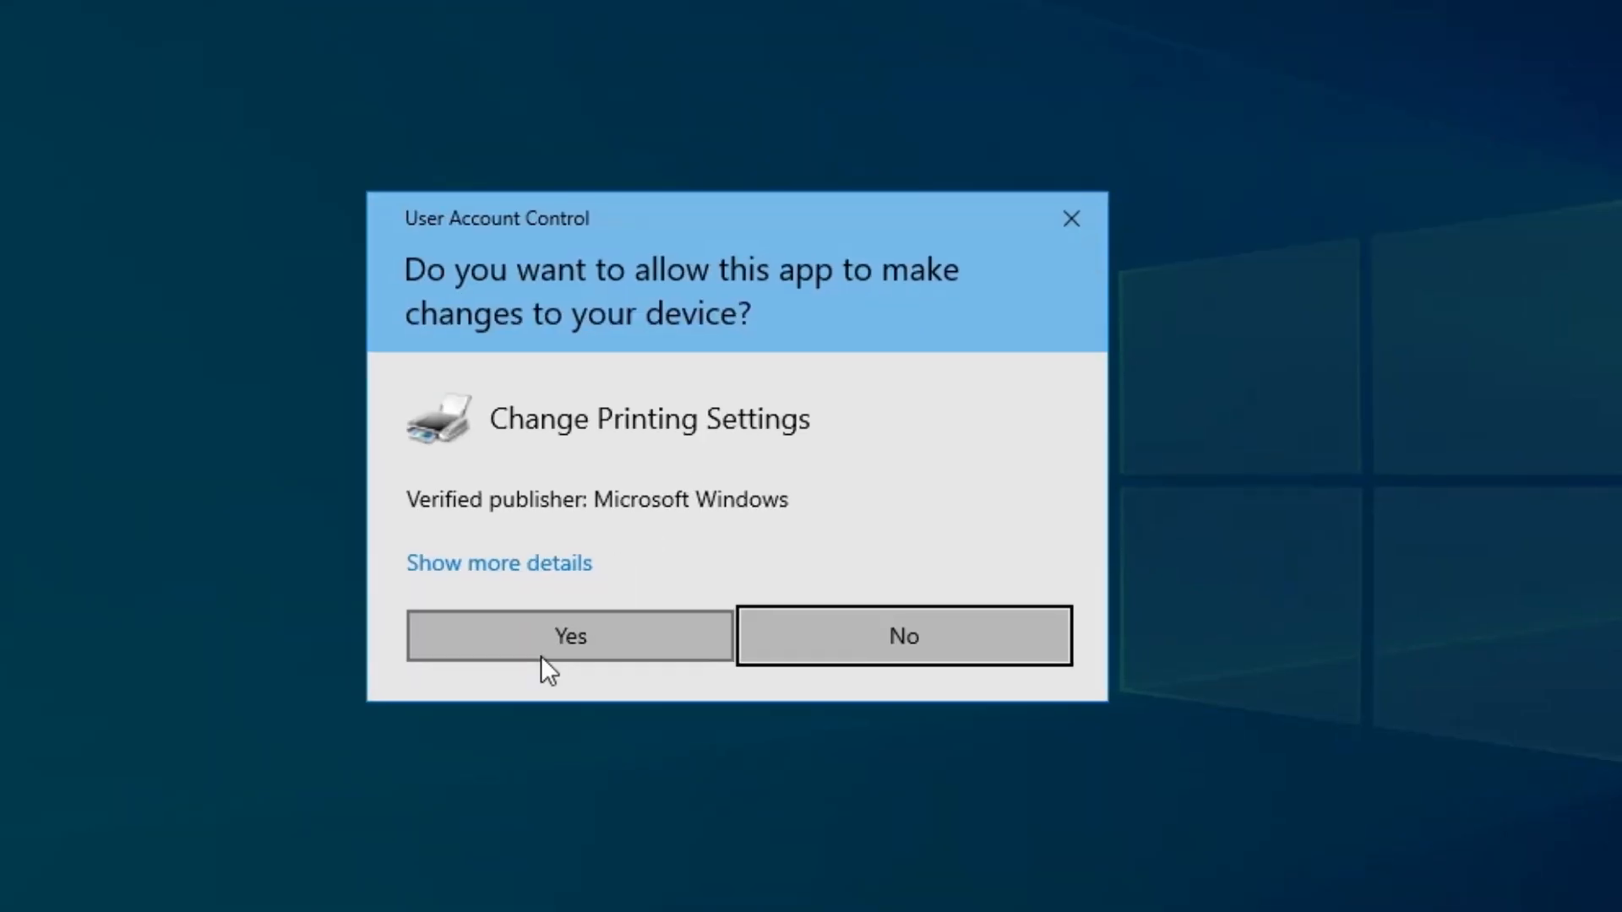
{"action": "left_click", "coordinate": [338, 765]}
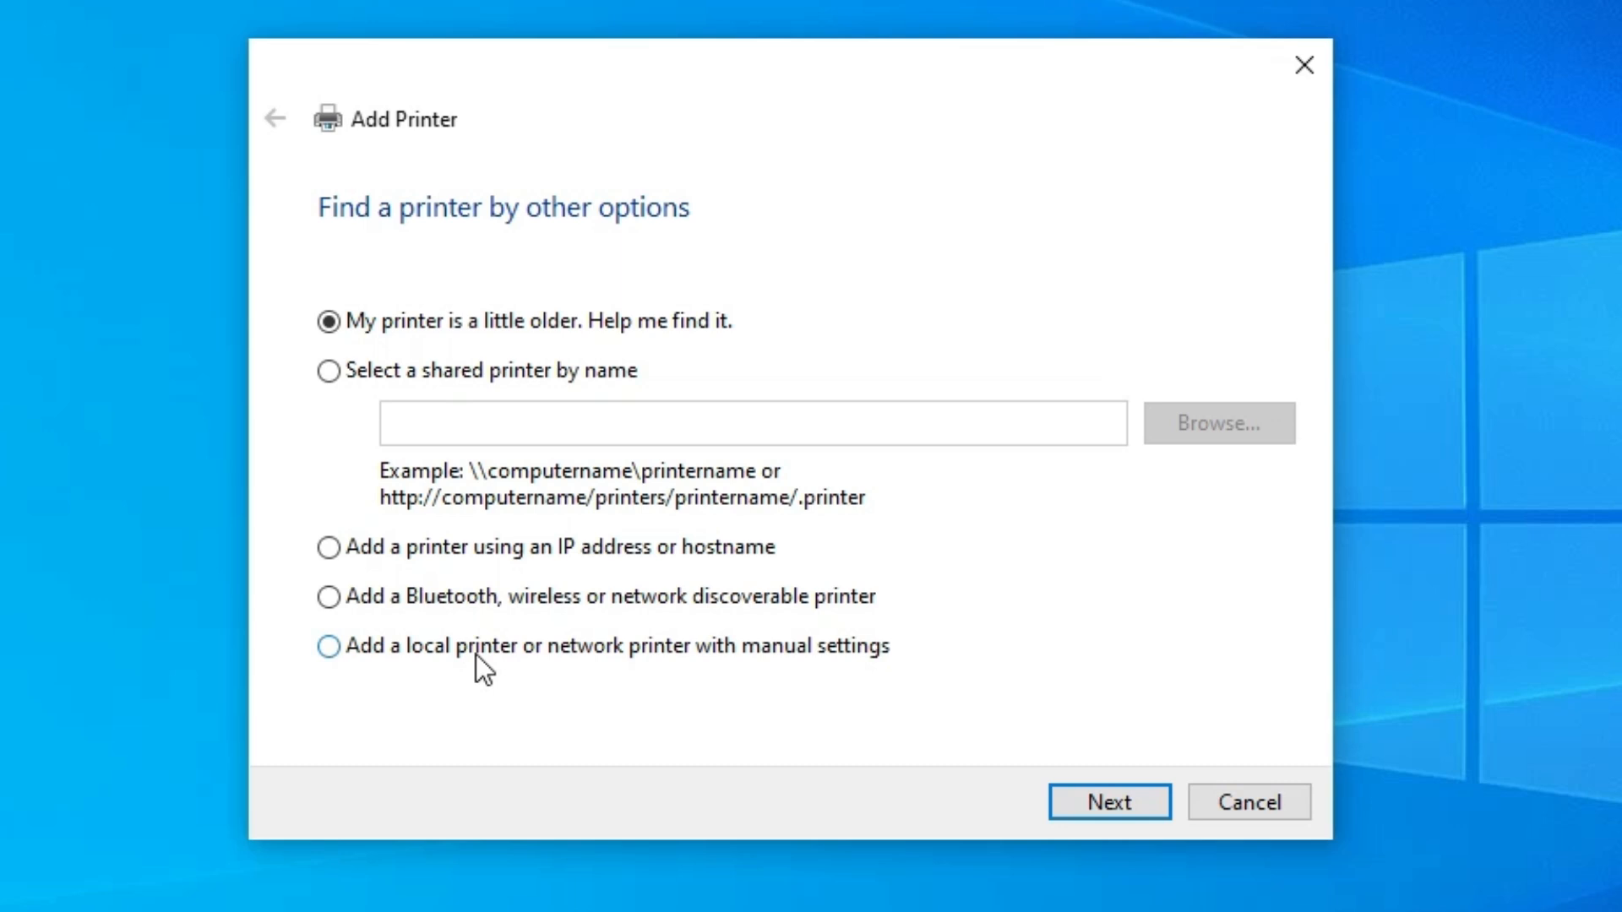
Choose to add a local printer with manual settings on the existing port USB_001 (Local Port)
{"action": "left_click", "coordinate": [802, 657]}
{"action": "left_click", "coordinate": [1149, 801]}
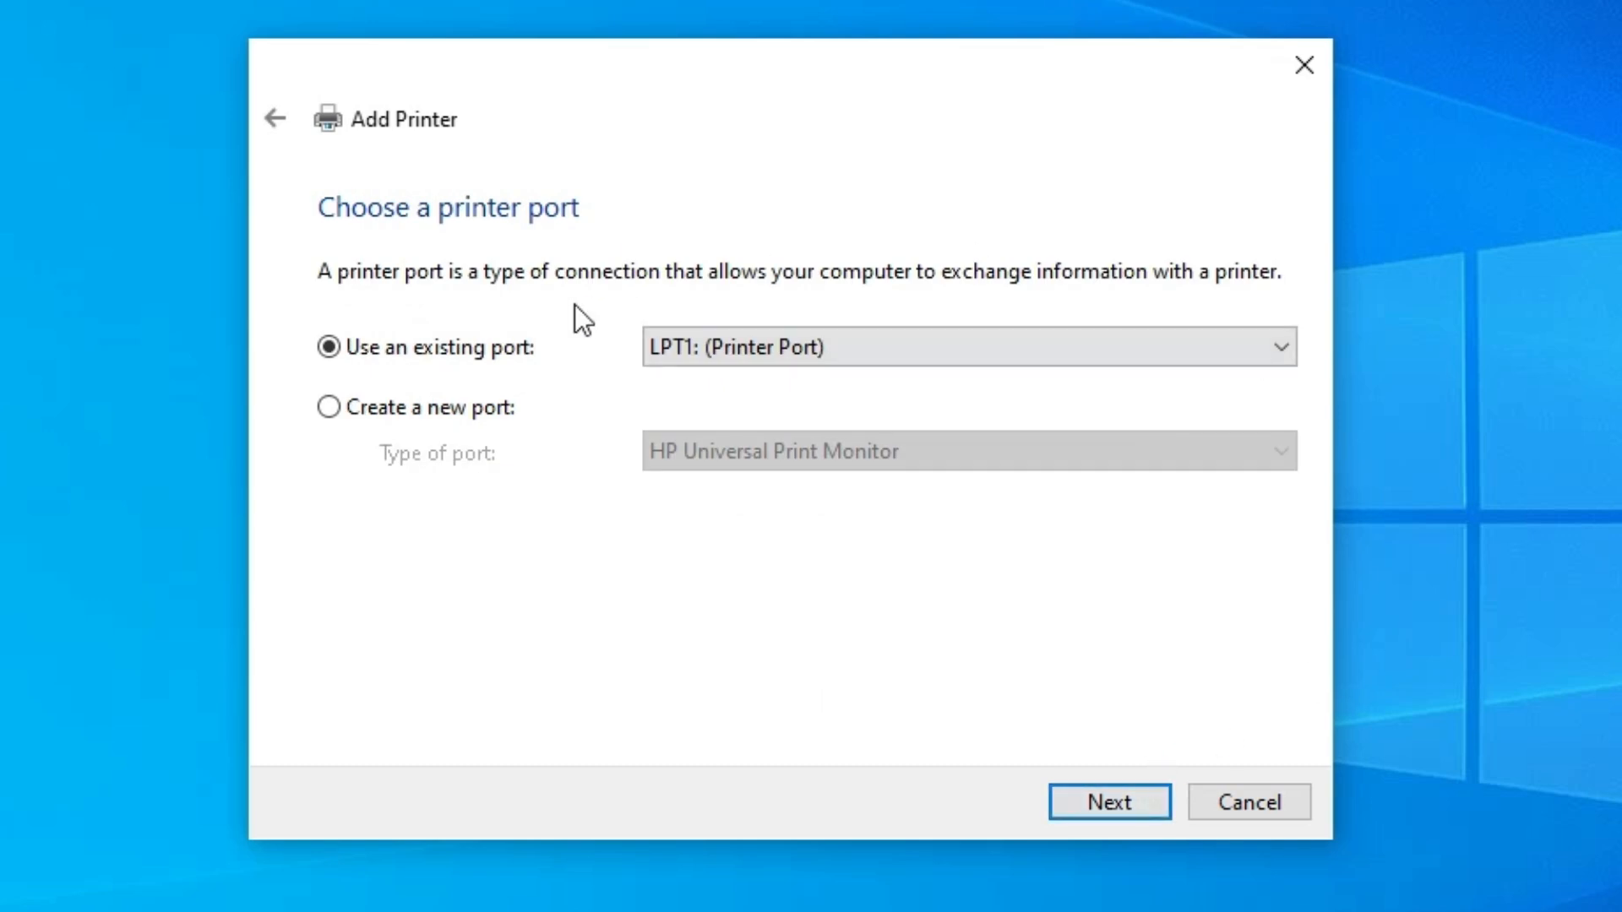
{"action": "left_click", "coordinate": [784, 343]}
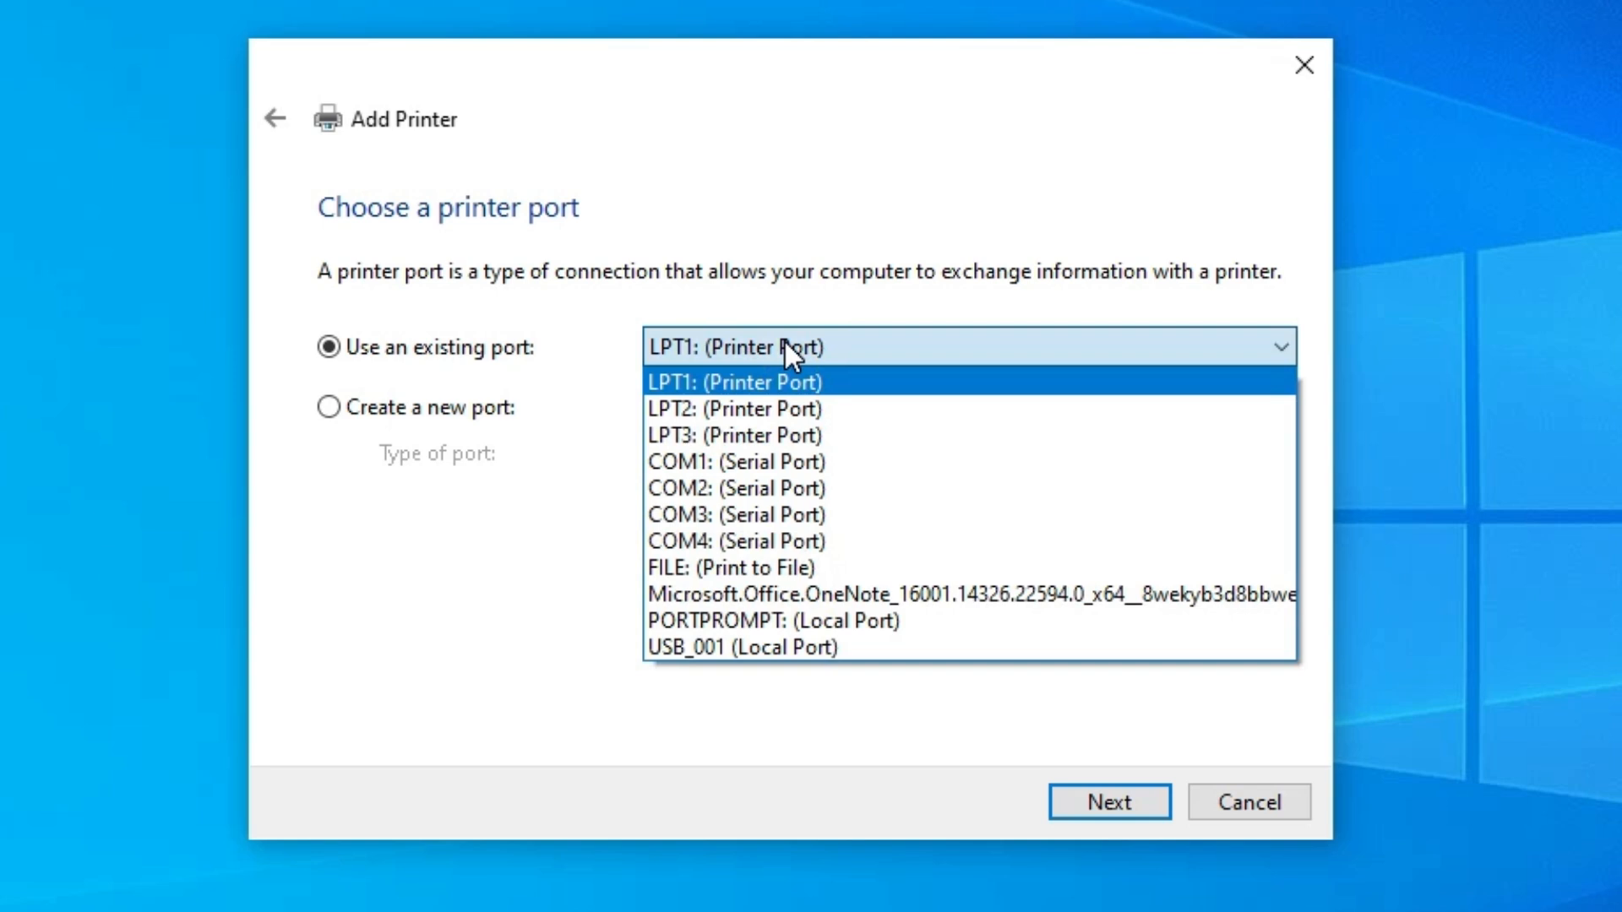
{"action": "left_click", "coordinate": [794, 651]}
{"action": "left_click", "coordinate": [1117, 801]}
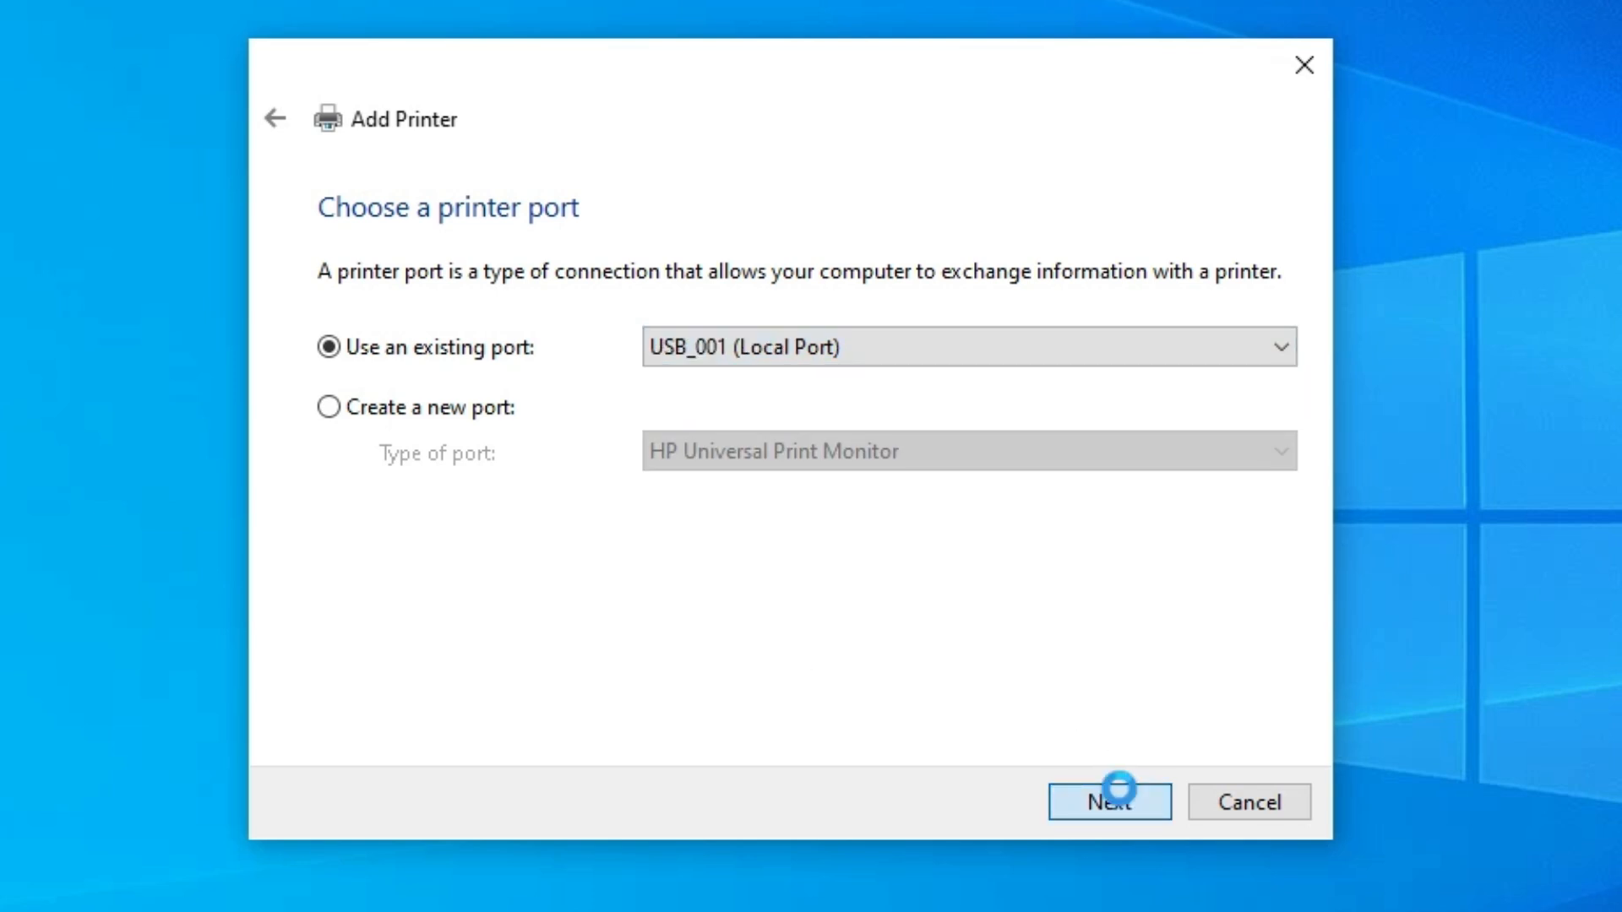
Load CNLB0MA64.INF from the Driver subfolder of the desktop folder GPlus_UFRII_Driver_V331_W64_00 and choose the Canon Generic Plus UFR II driver
{"action": "left_click", "coordinate": [1249, 663]}
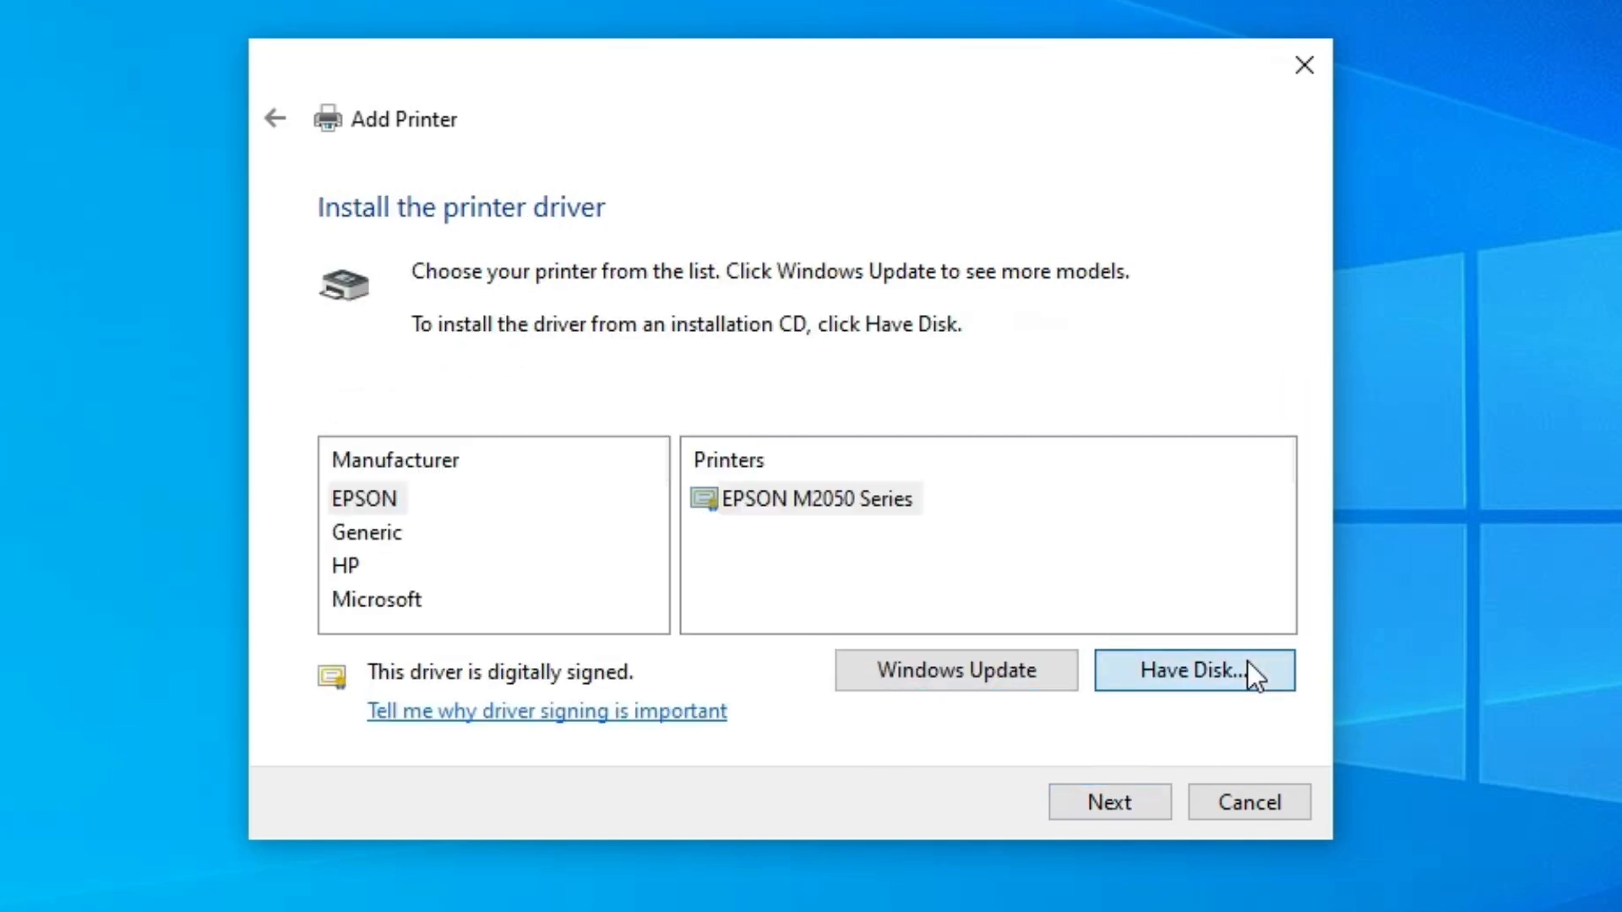
{"action": "left_click", "coordinate": [1115, 632]}
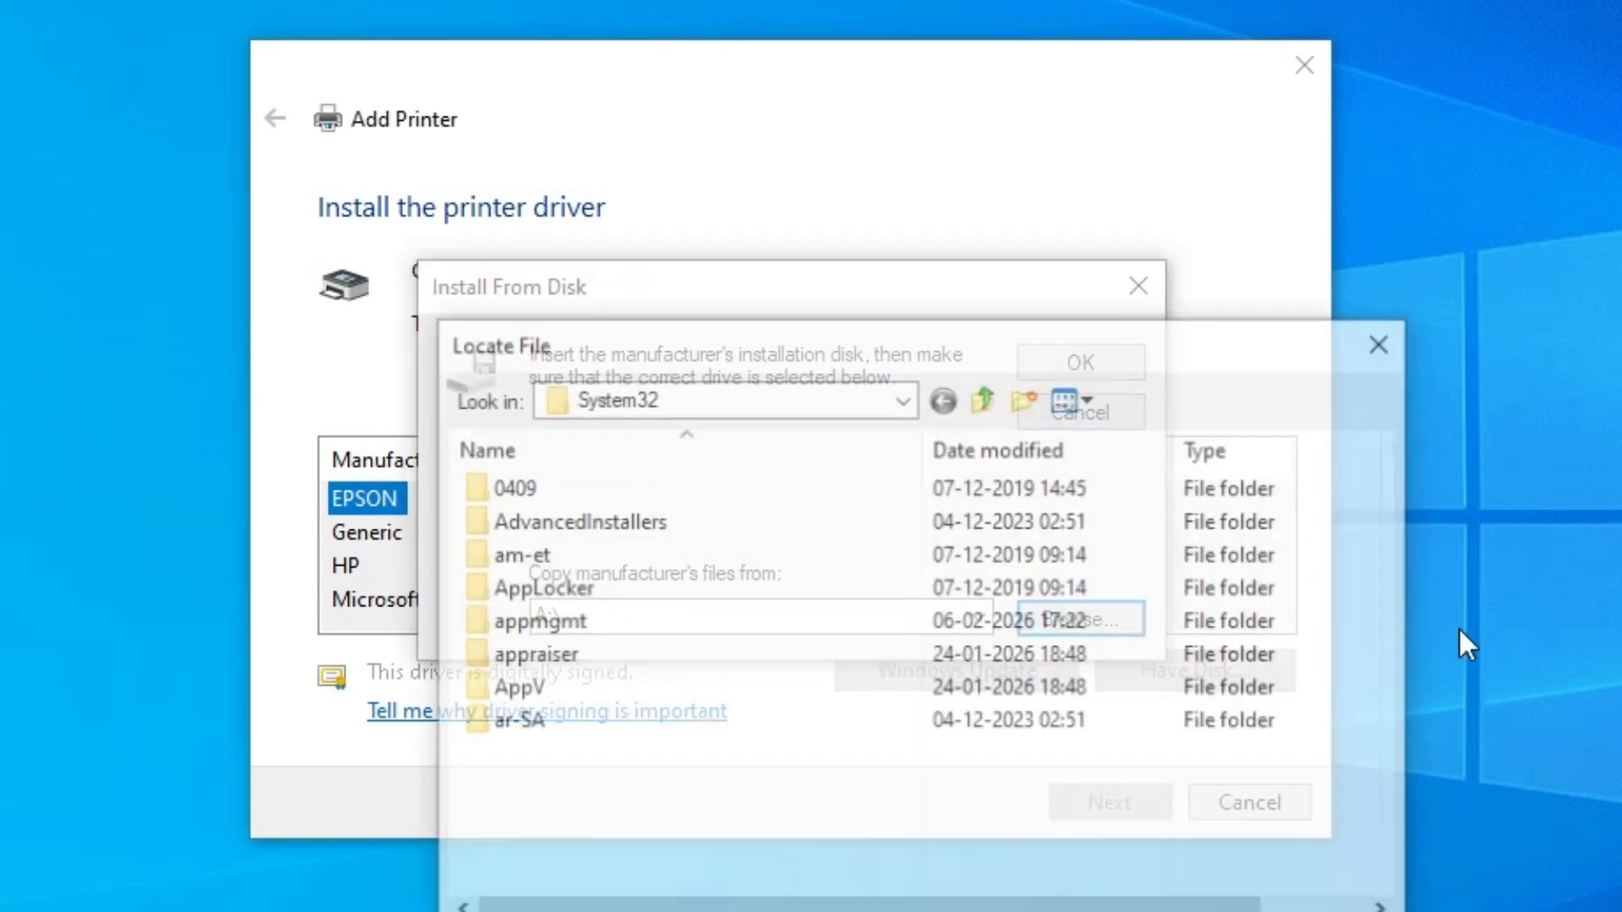
{"action": "left_click", "coordinate": [734, 174]}
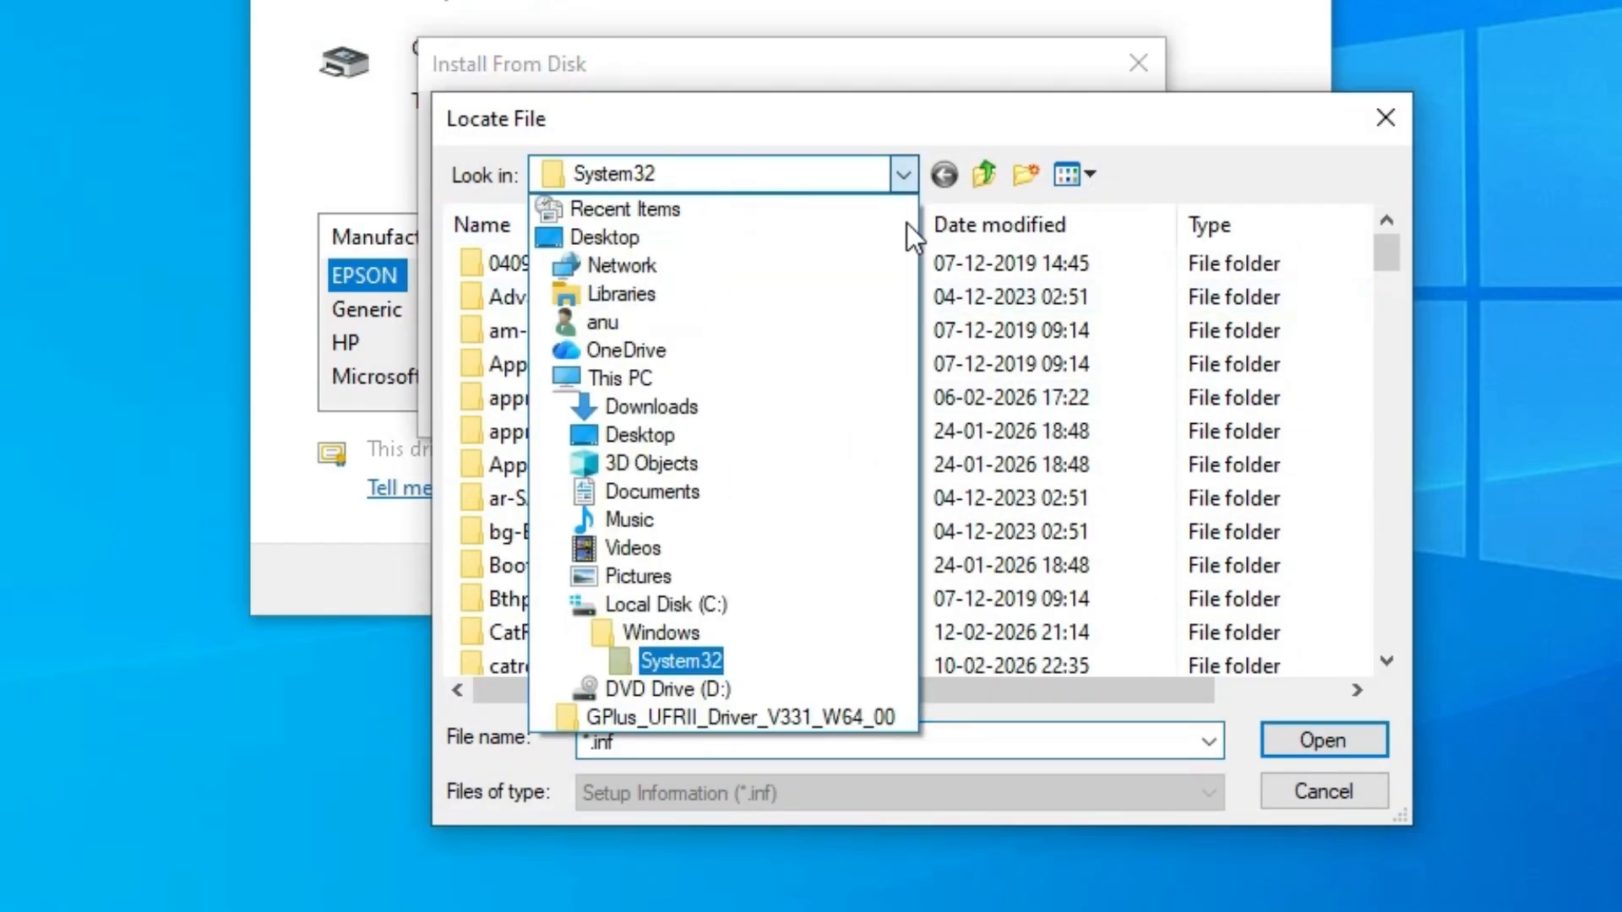
{"action": "left_click", "coordinate": [564, 236]}
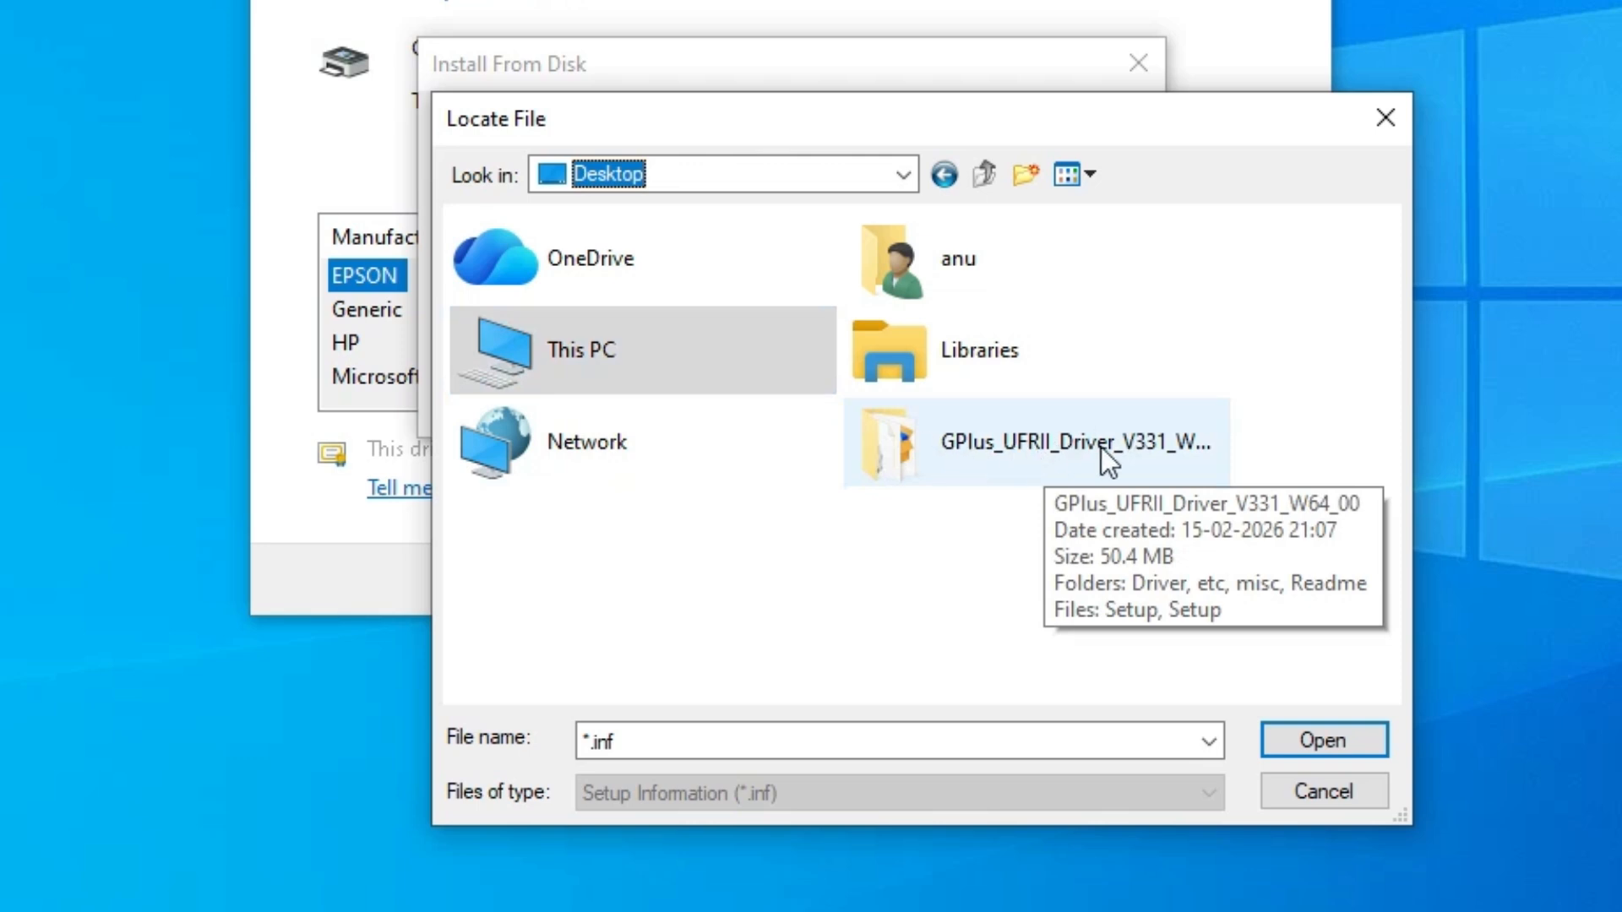
{"action": "double_click", "coordinate": [966, 454]}
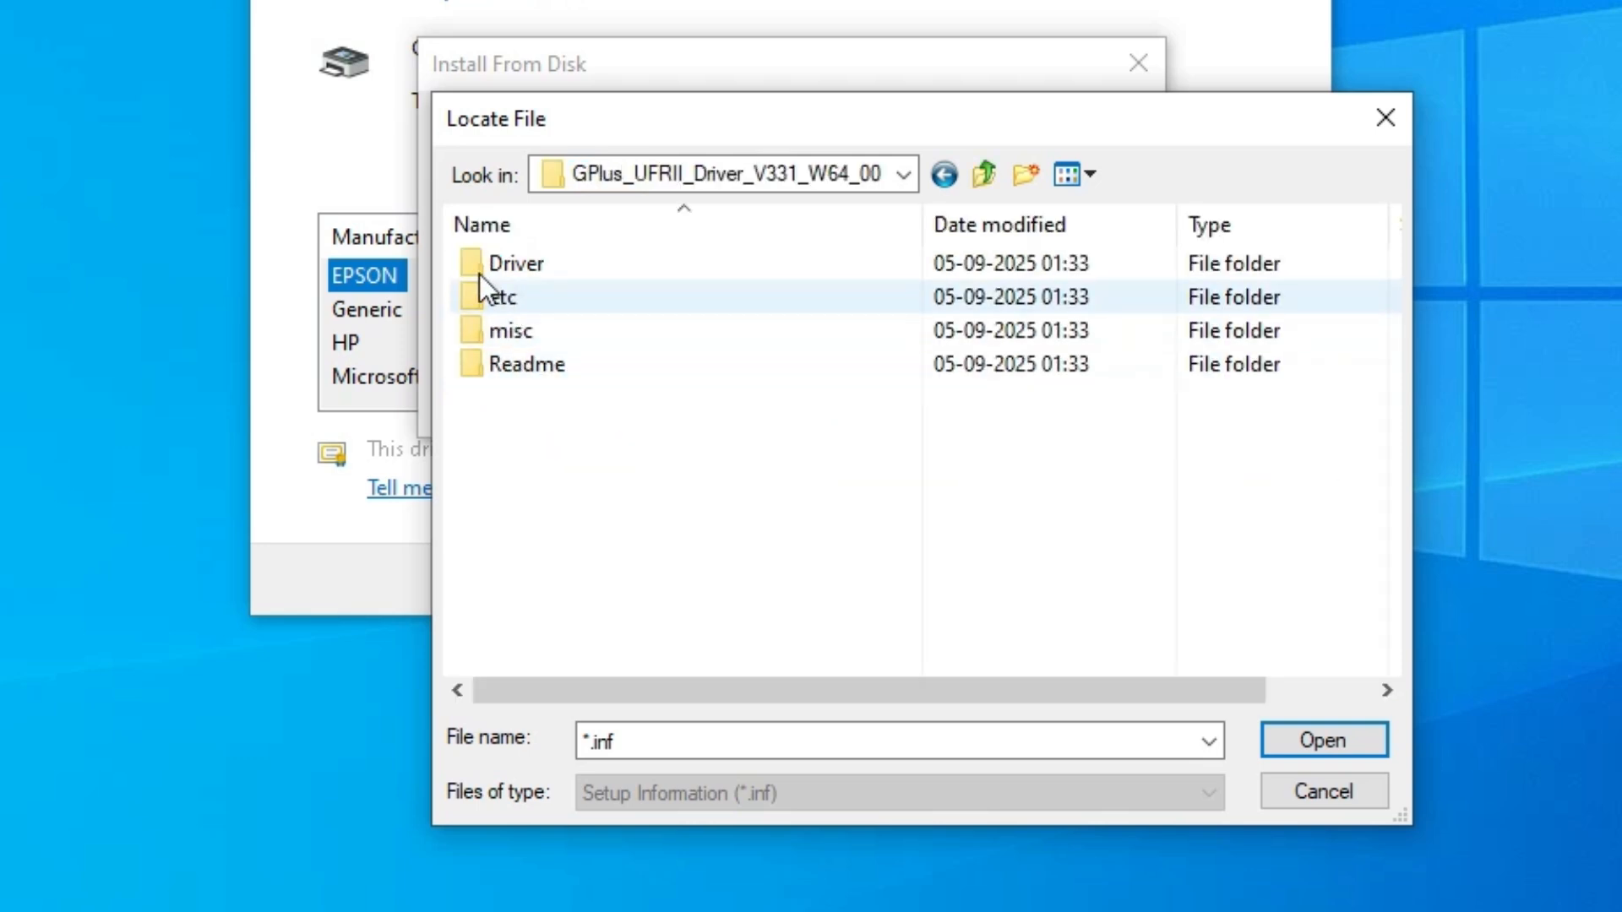
{"action": "double_click", "coordinate": [500, 262]}
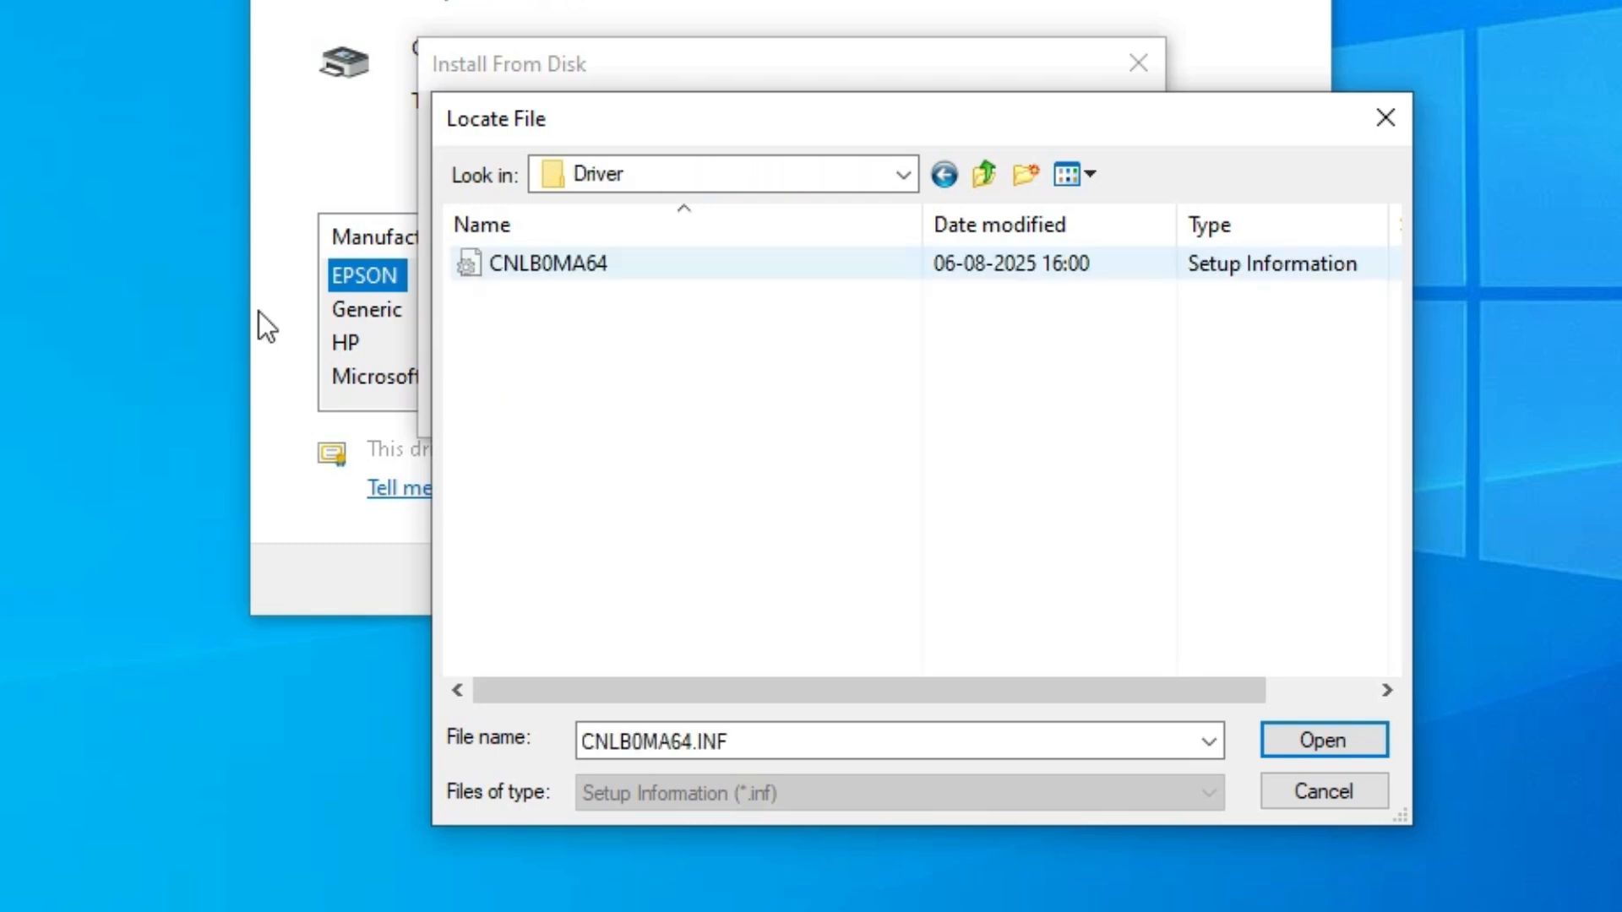
{"action": "left_click", "coordinate": [572, 267]}
{"action": "left_click", "coordinate": [1348, 742]}
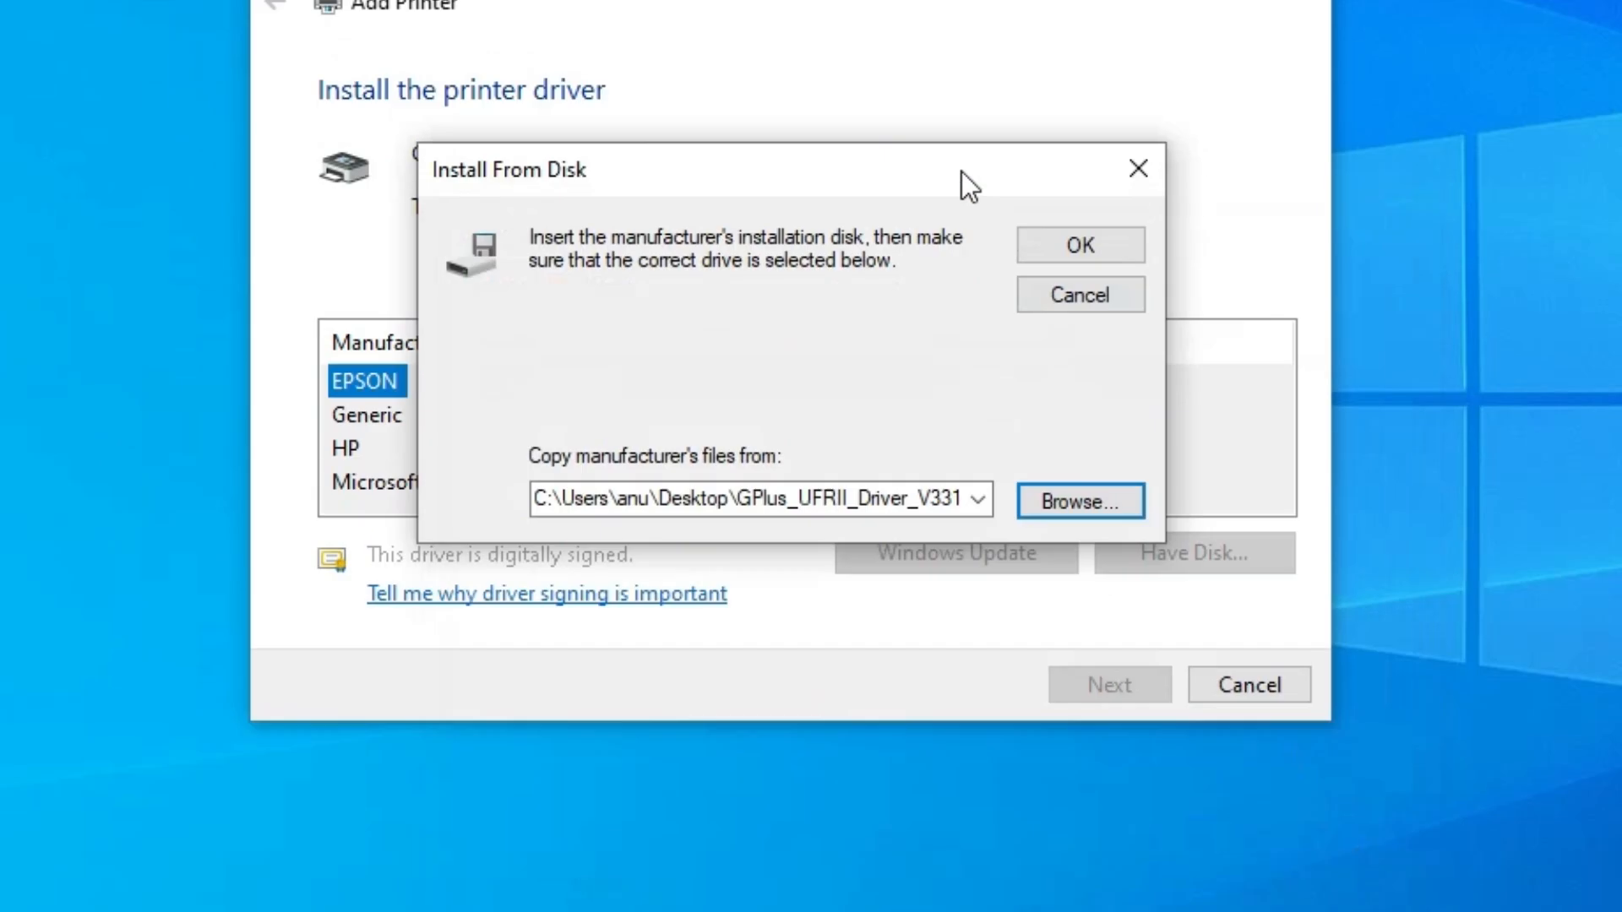
{"action": "left_click", "coordinate": [1044, 338]}
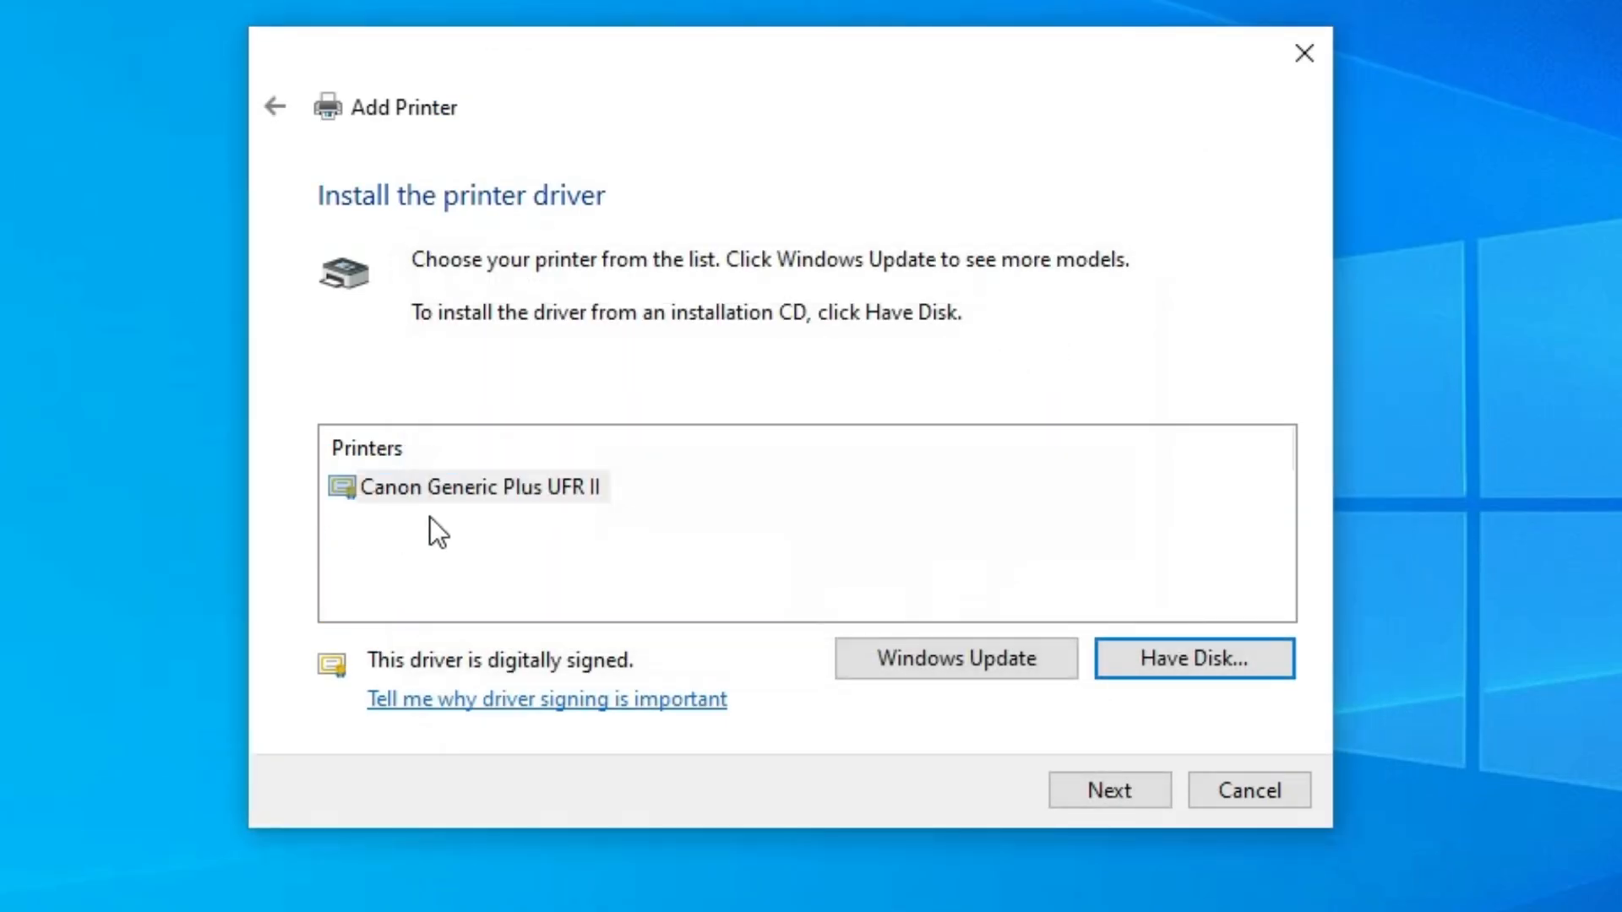
{"action": "left_click", "coordinate": [565, 497]}
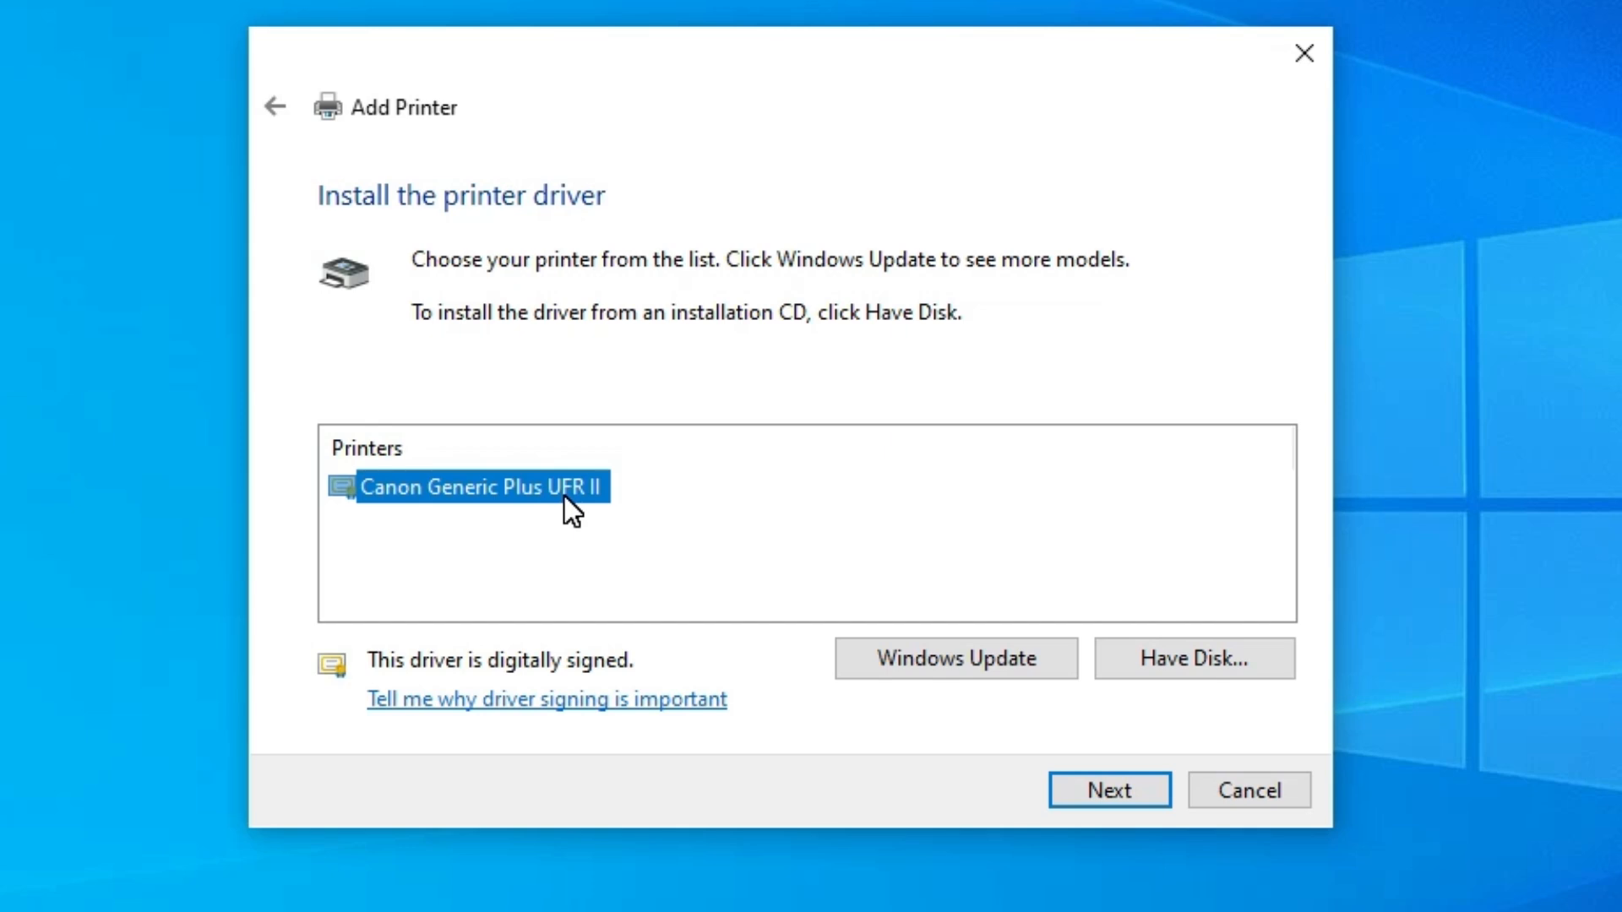
{"action": "left_click", "coordinate": [1154, 790]}
Name the printer Canon imageClass LBP122dw and finish adding it without sharing it or printing a test page
{"action": "left_click", "coordinate": [773, 275]}
{"action": "left_click_drag", "start_coordinate": [789, 266], "coordinate": [609, 266]}
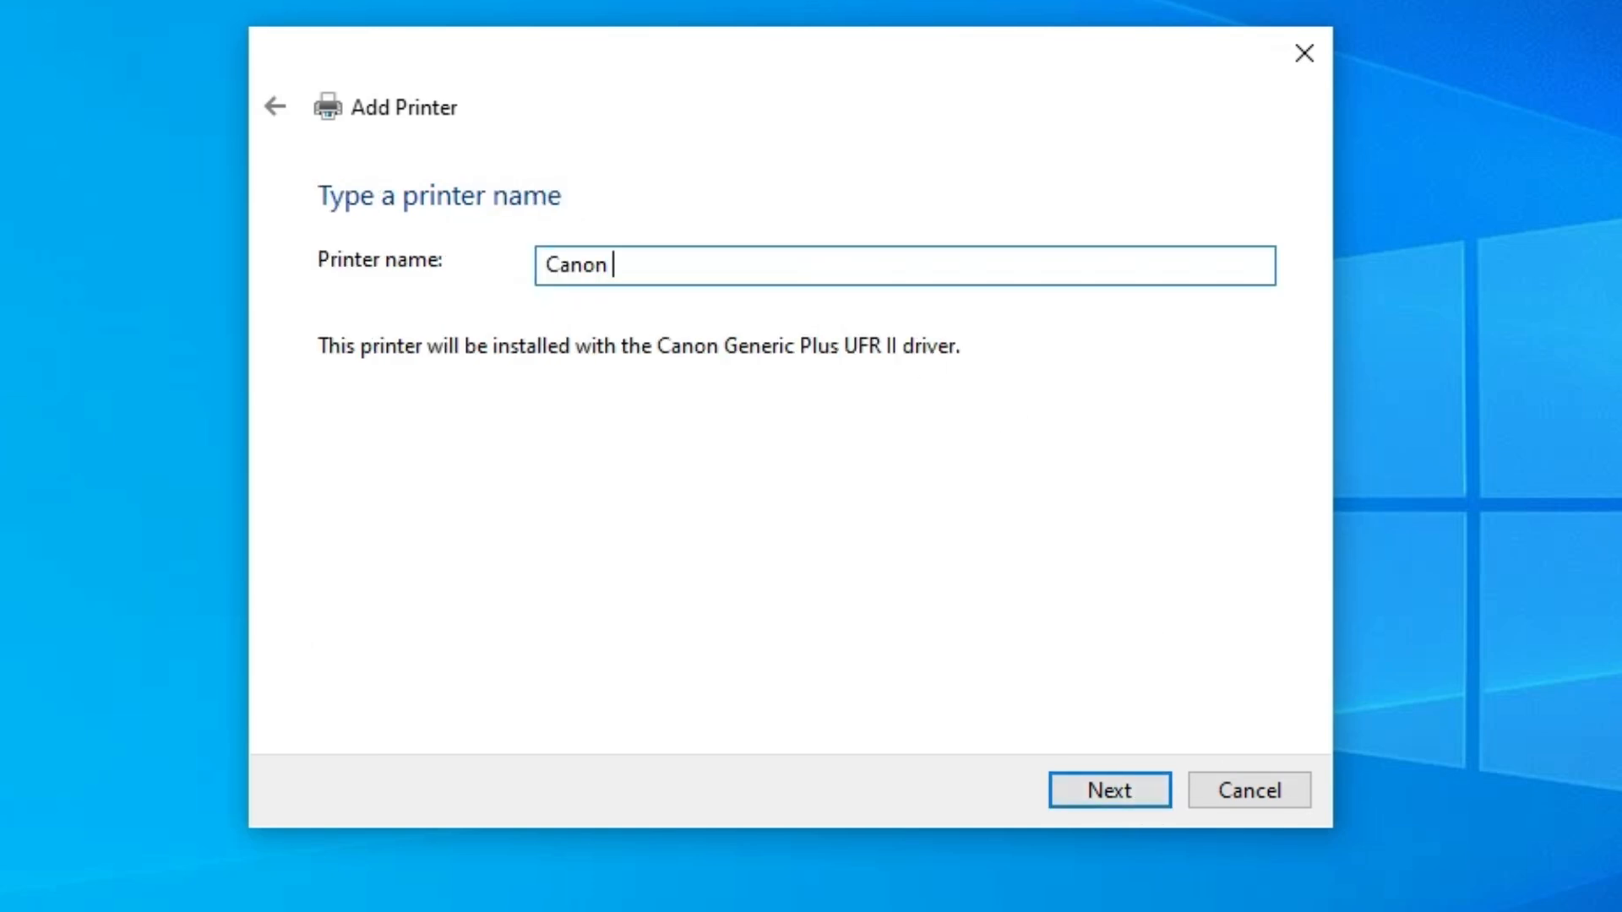
{"action": "type", "text": "imageClass"}
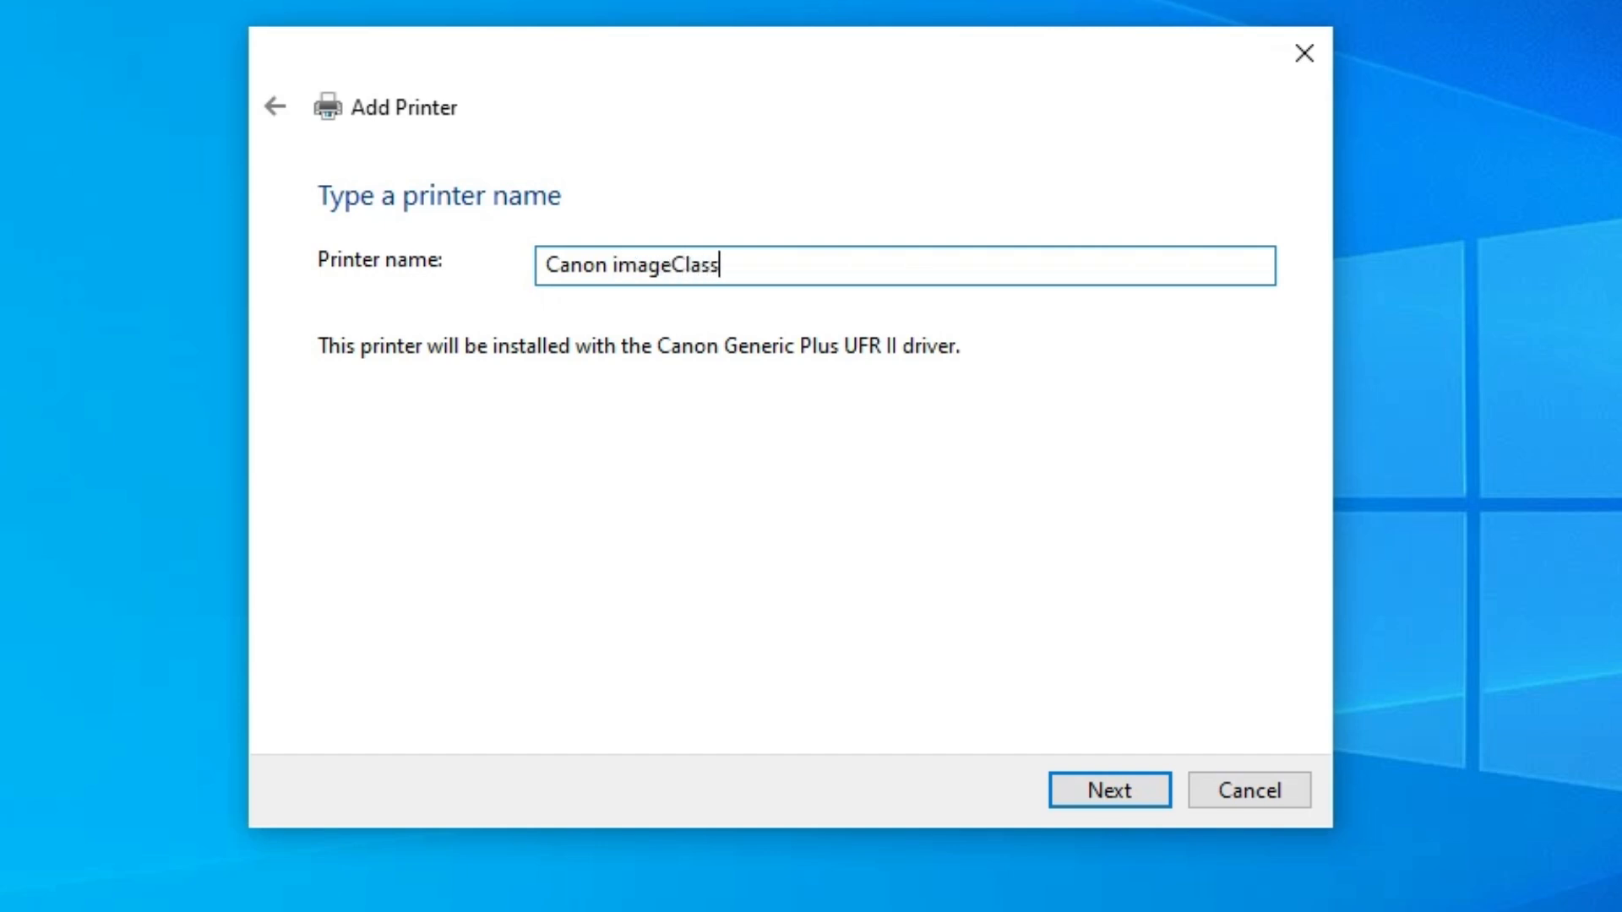
{"action": "type", "text": " LBP122dw"}
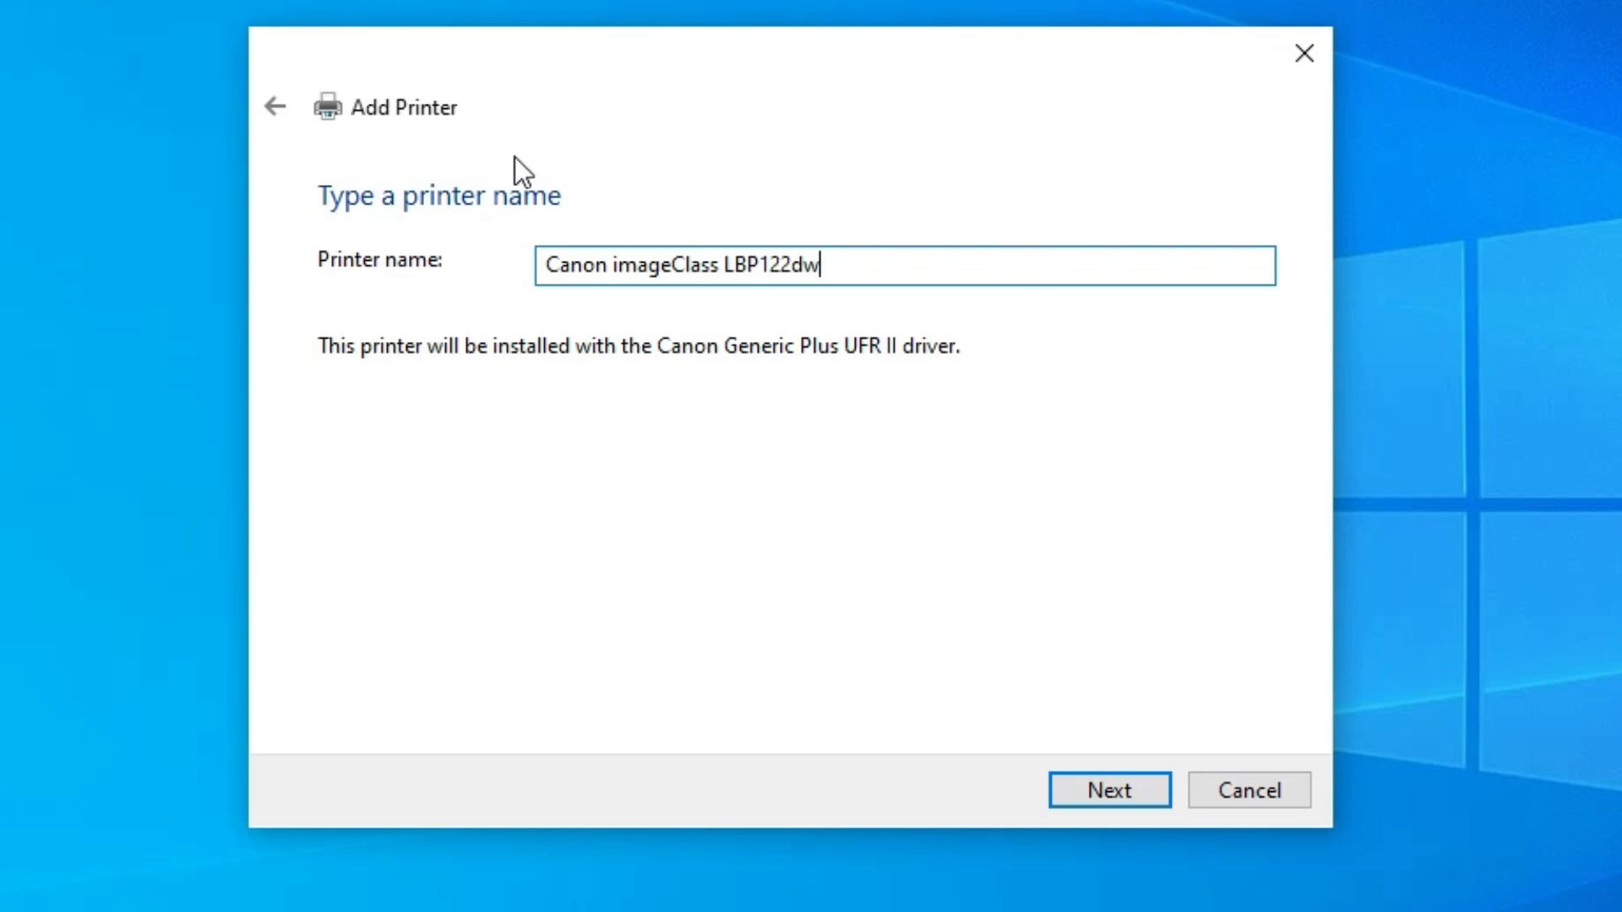
{"action": "left_click", "coordinate": [1107, 799]}
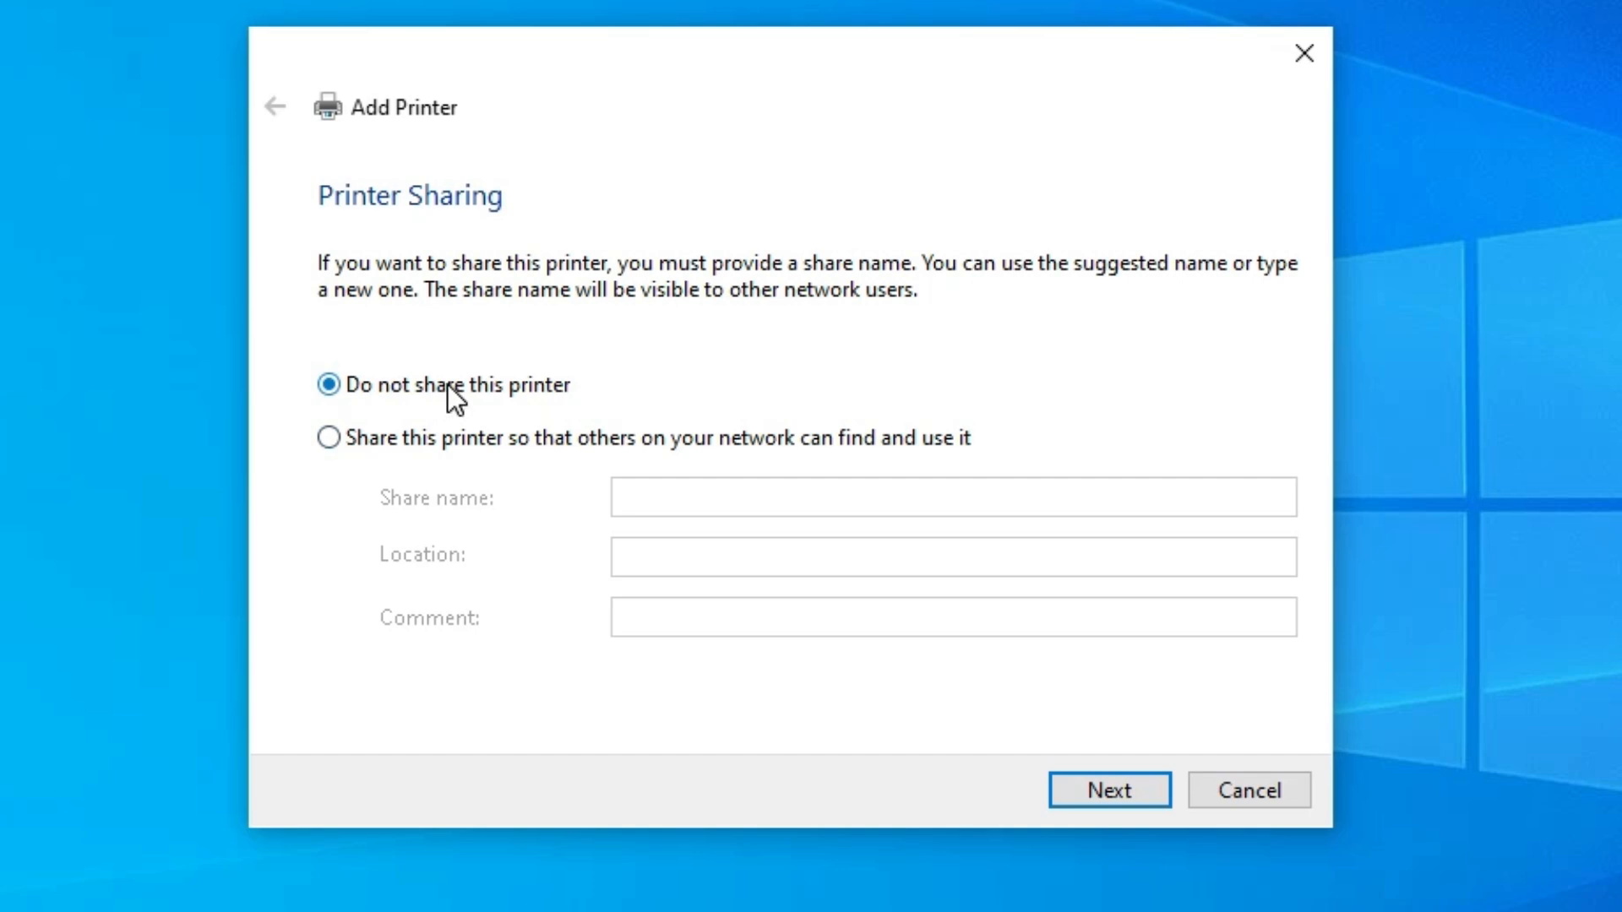
{"action": "left_click", "coordinate": [1132, 772]}
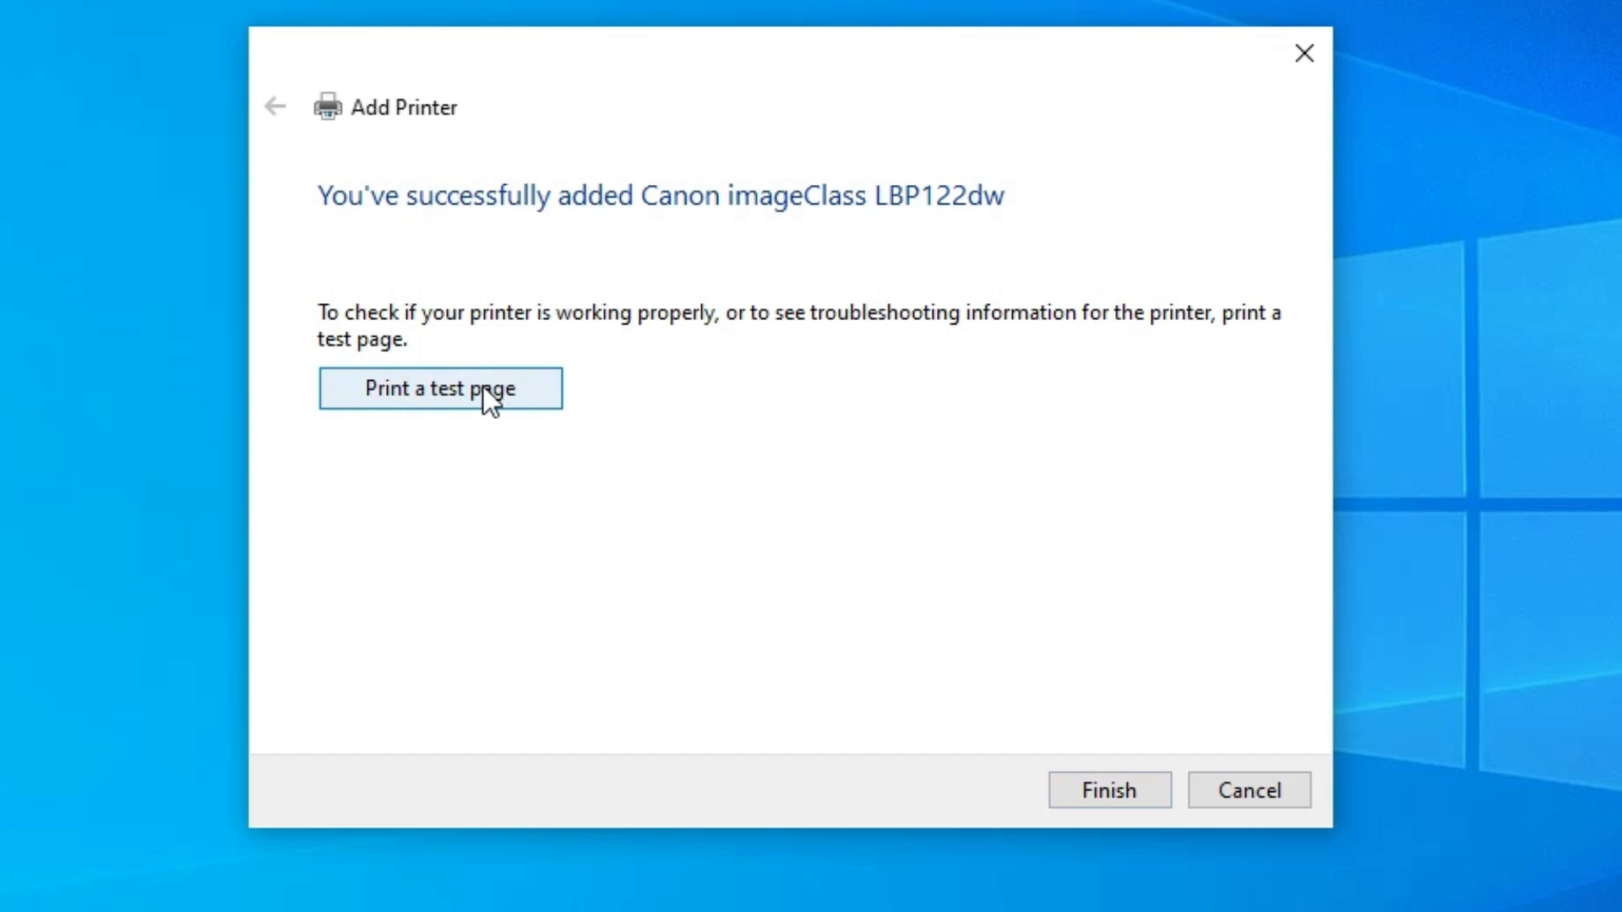
{"action": "left_click", "coordinate": [1118, 796]}
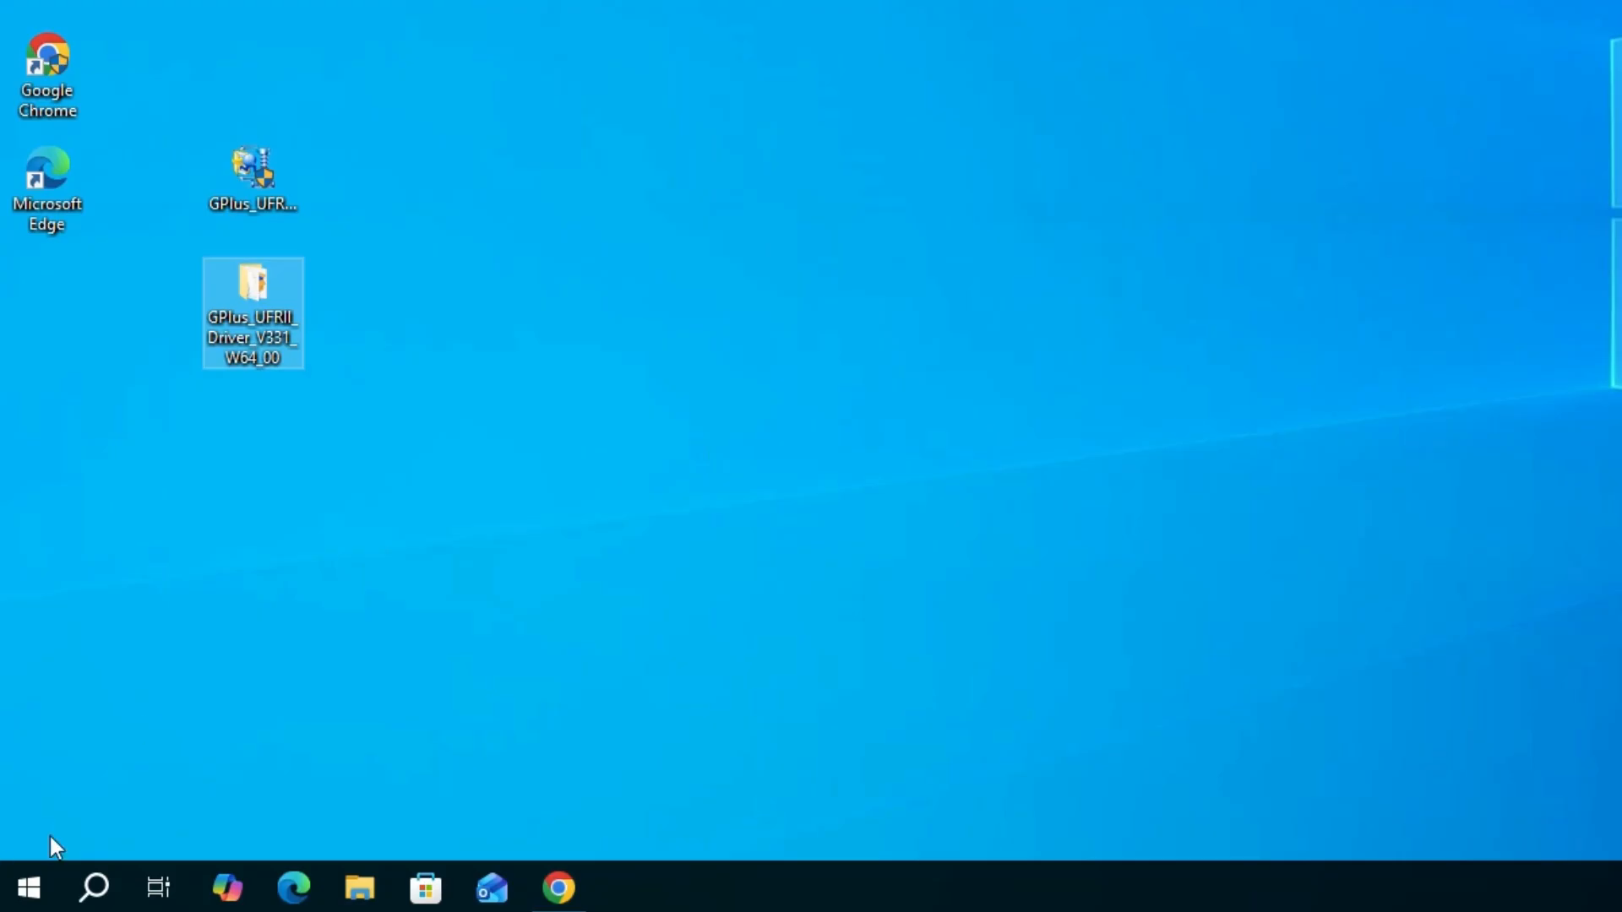
Check the Printers & scanners settings for the newly added Canon imageClass LBP122dw and close the settings window
{"action": "left_click", "coordinate": [17, 891]}
{"action": "type", "text": "pr"}
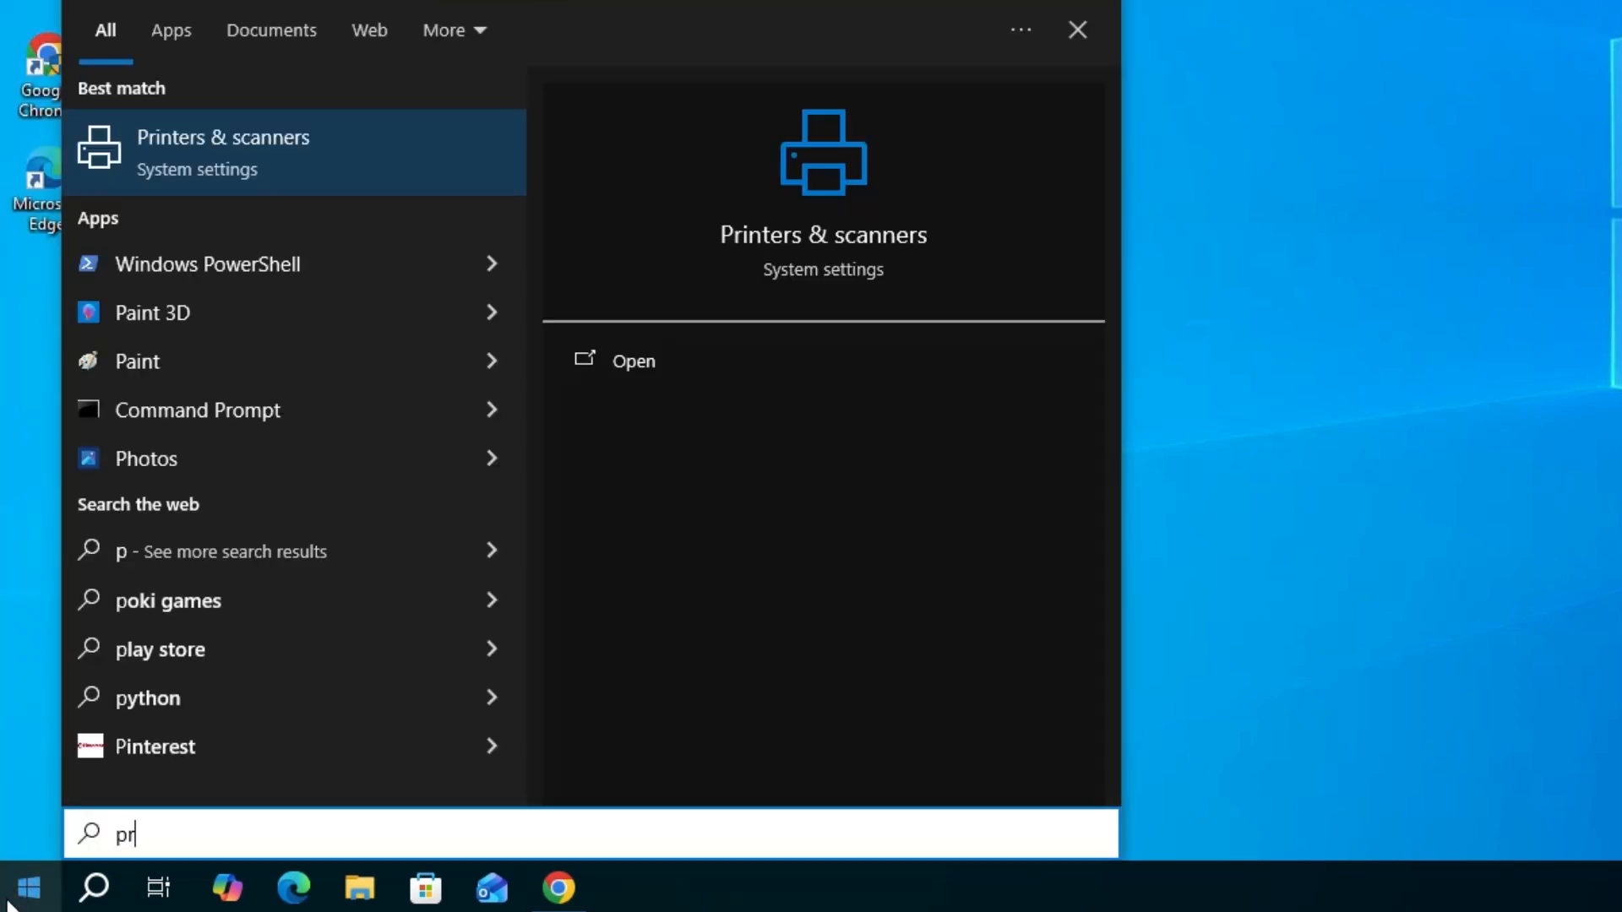
{"action": "left_click", "coordinate": [297, 154]}
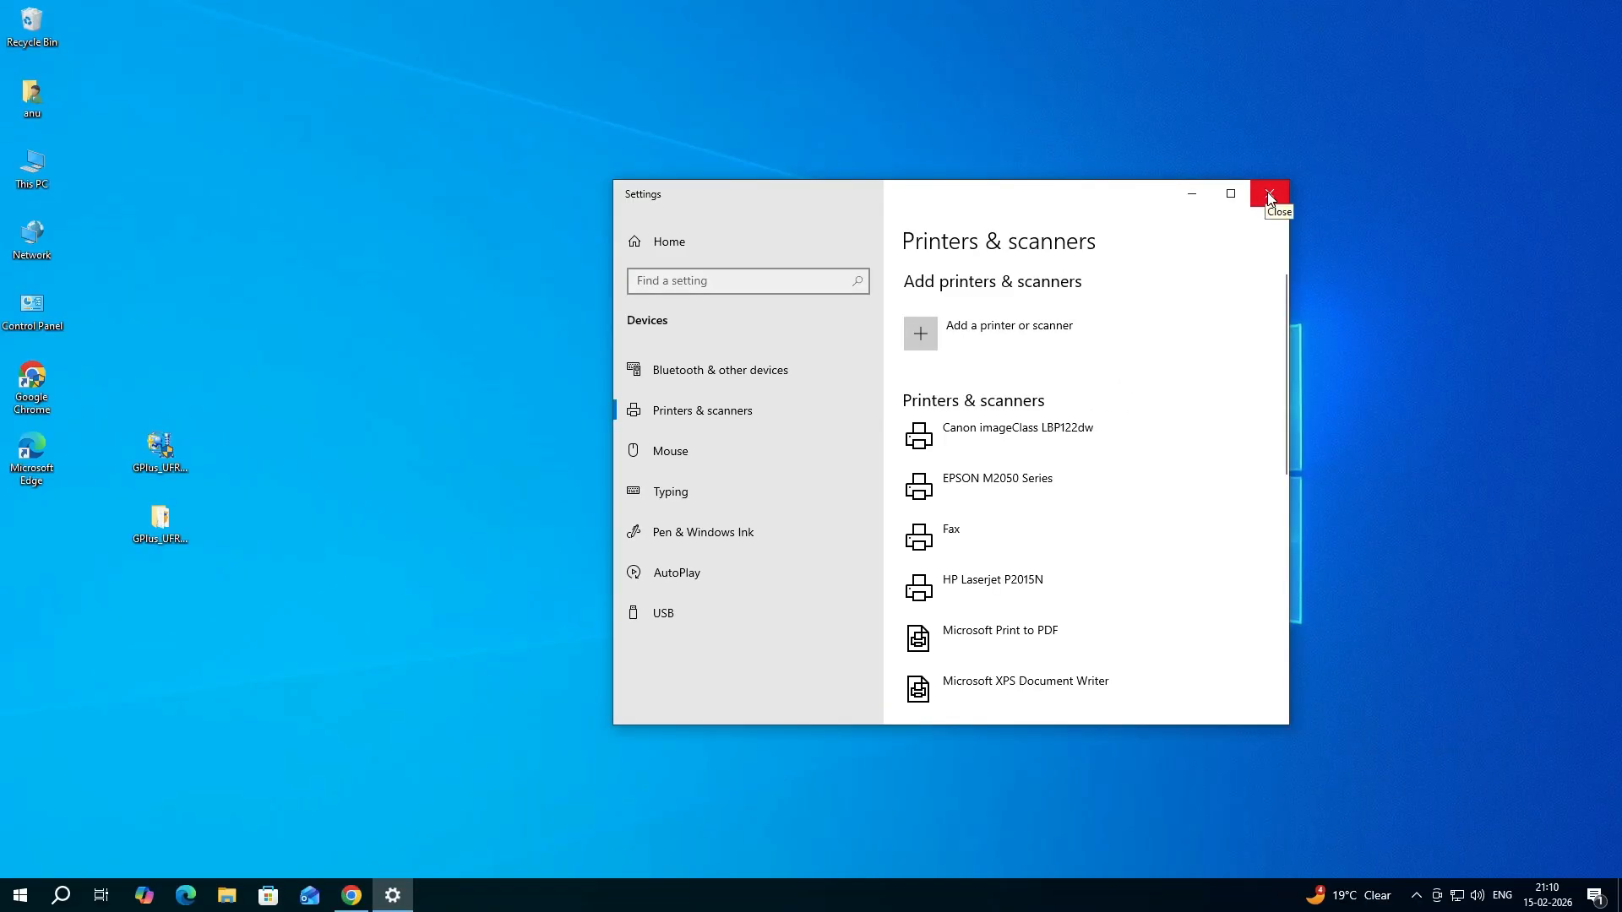
{"action": "left_click", "coordinate": [1269, 195]}
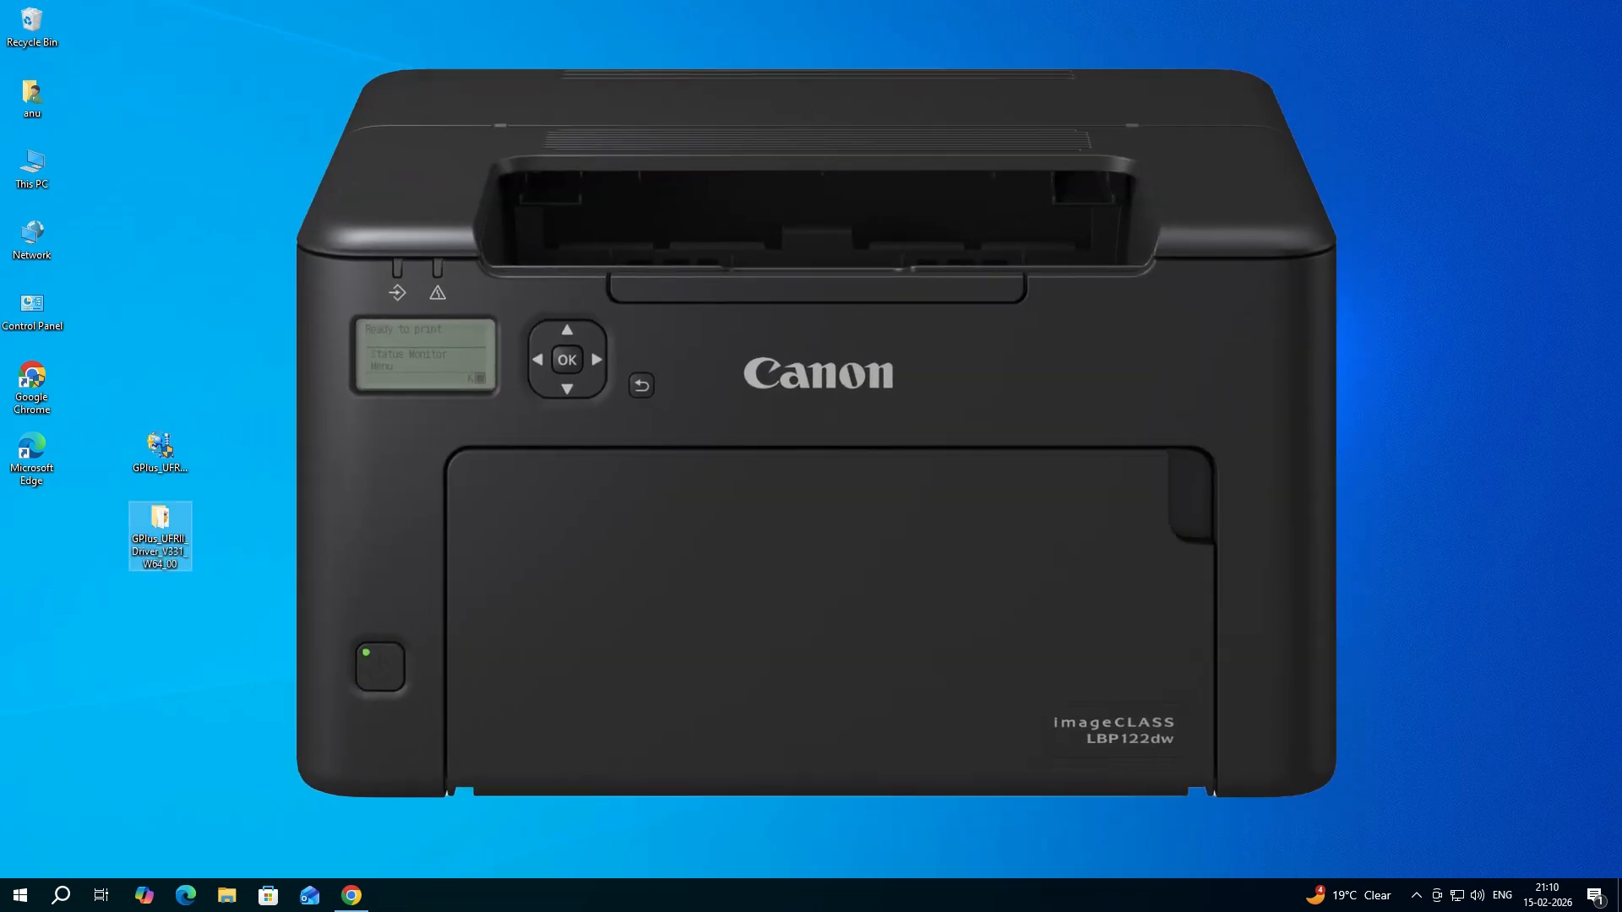